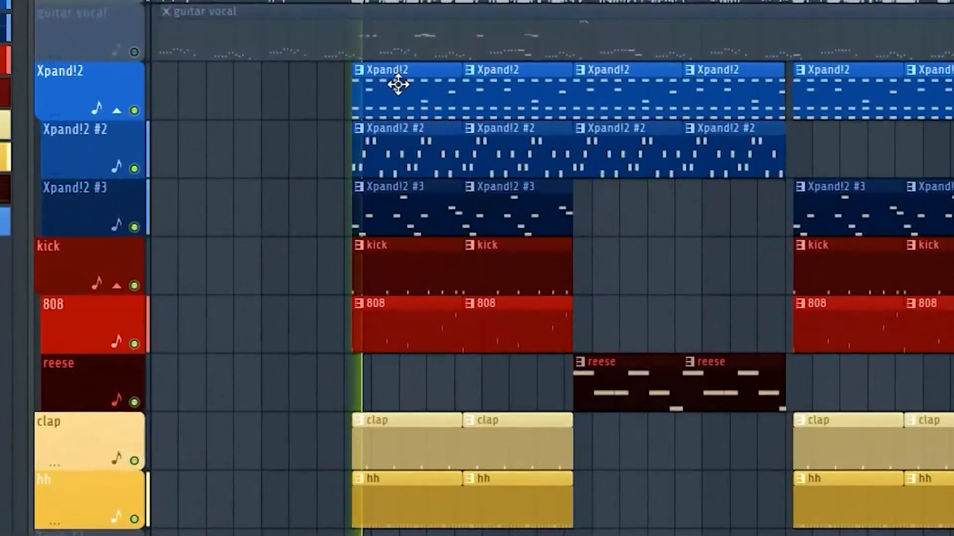
# Unmute the guitar vocal track in the playlist and listen to the arrangement with it.
pyautogui.scroll(2, 415, 194)
pyautogui.scroll(-2, 281, 175)
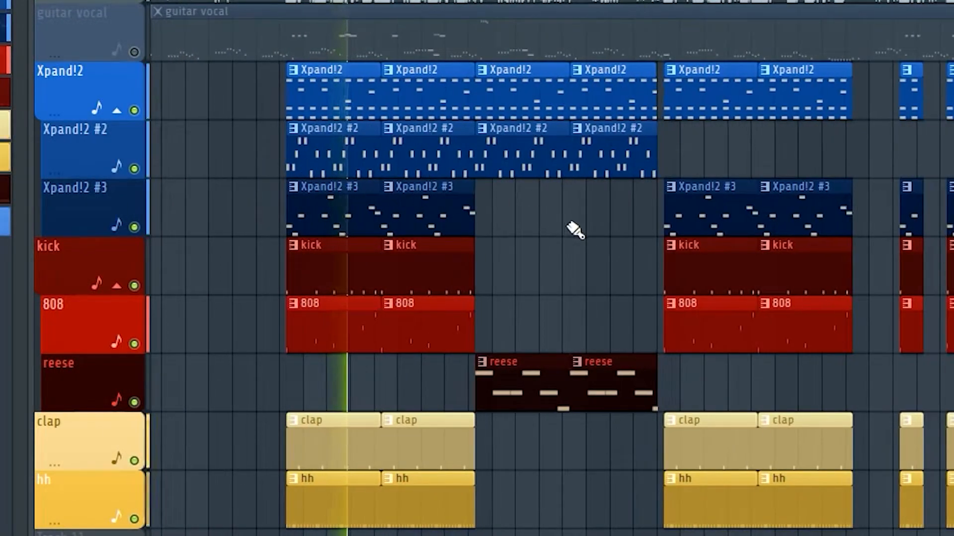
pyautogui.click(135, 52)
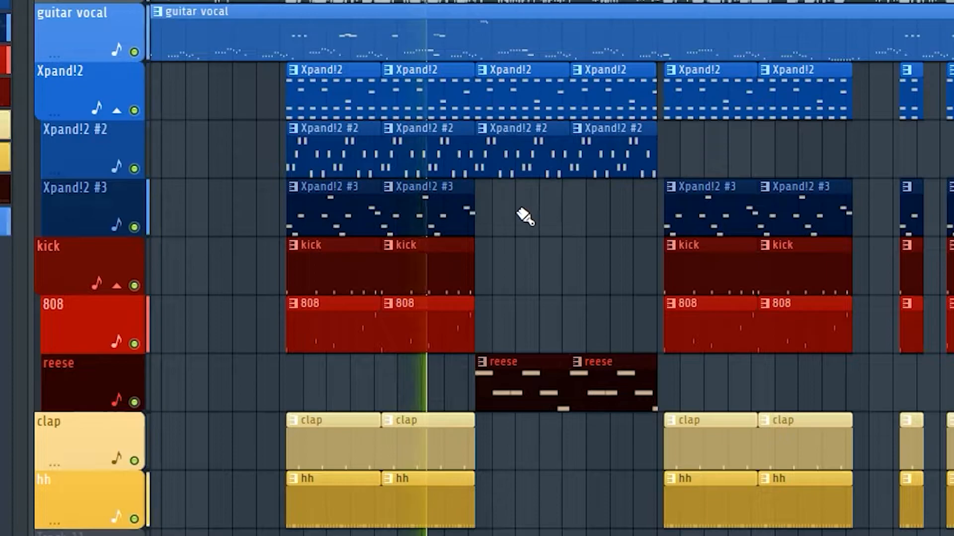
pyautogui.scroll(3, 525, 216)
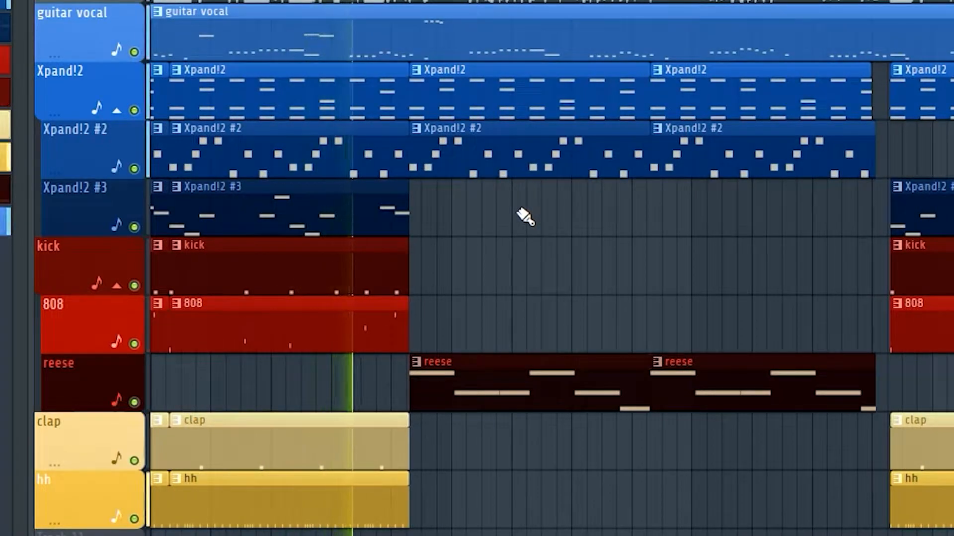
pyautogui.scroll(-3, 525, 216)
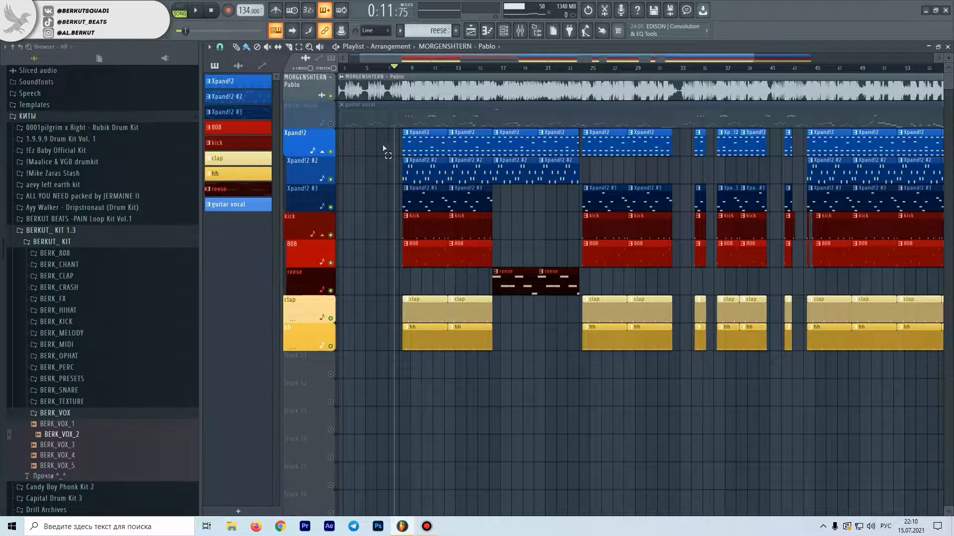
pyautogui.moveTo(539, 157); pyautogui.dragTo(573, 204)
pyautogui.scroll(-2, 564, 198)
pyautogui.moveTo(377, 219); pyautogui.dragTo(481, 230)
pyautogui.moveTo(472, 276); pyautogui.dragTo(506, 285)
pyautogui.moveTo(368, 309); pyautogui.dragTo(501, 352)
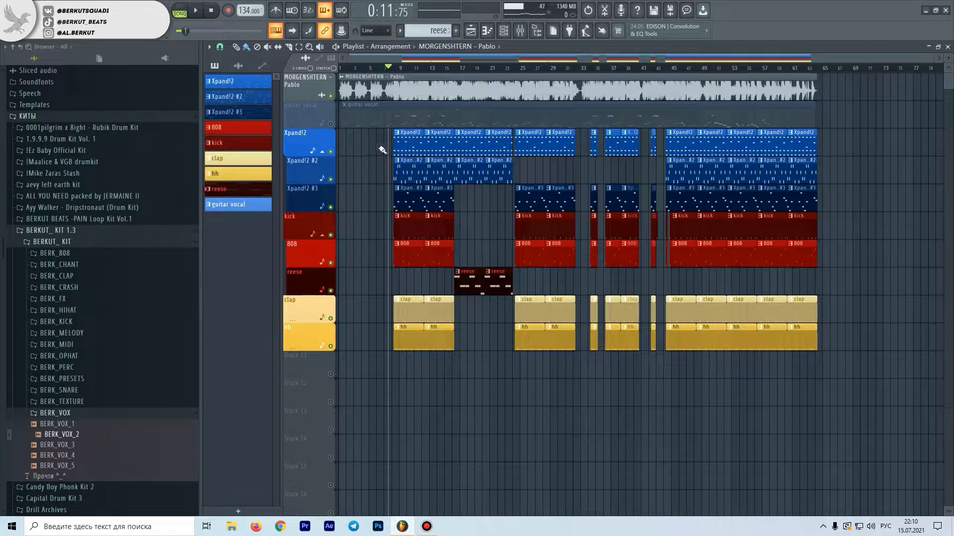
# Play the first Xpand!2 pattern in the piano roll and show its channel's instrument from the channel rack.
pyautogui.scroll(3, 385, 151)
pyautogui.doubleClick(416, 152)
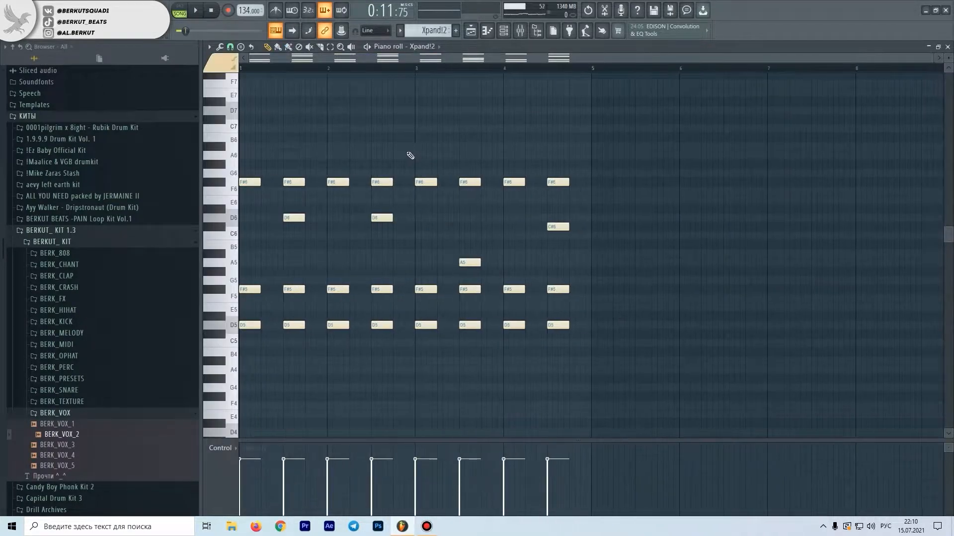
pyautogui.press('space')
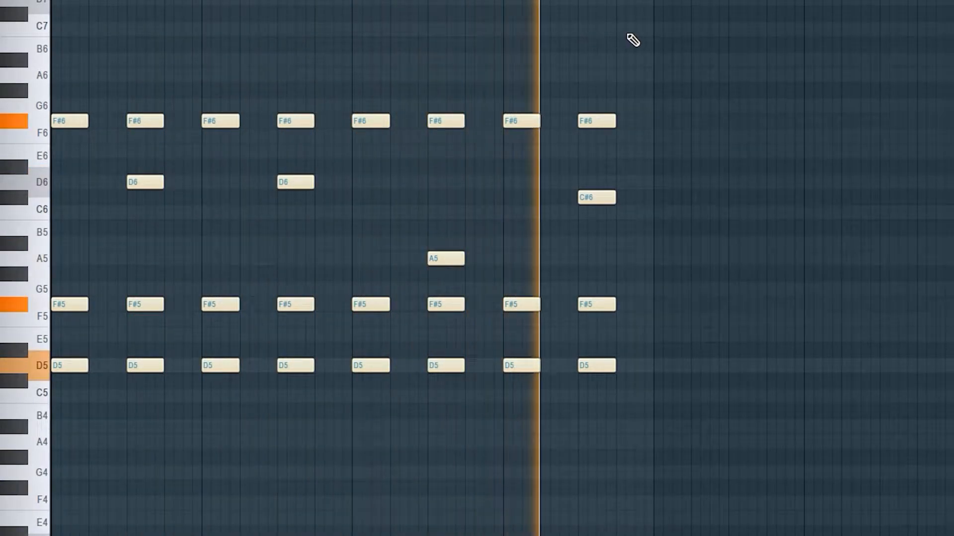
pyautogui.press('space')
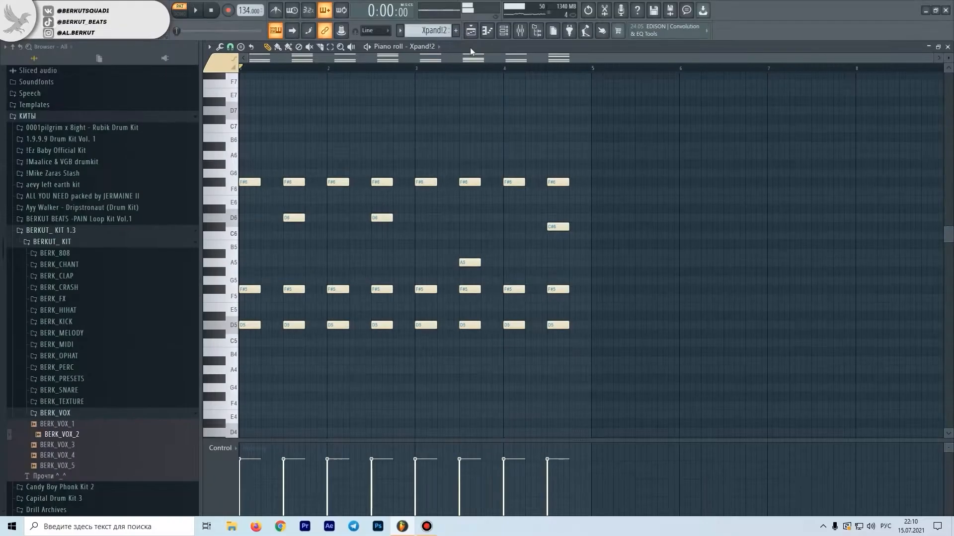
pyautogui.click(503, 32)
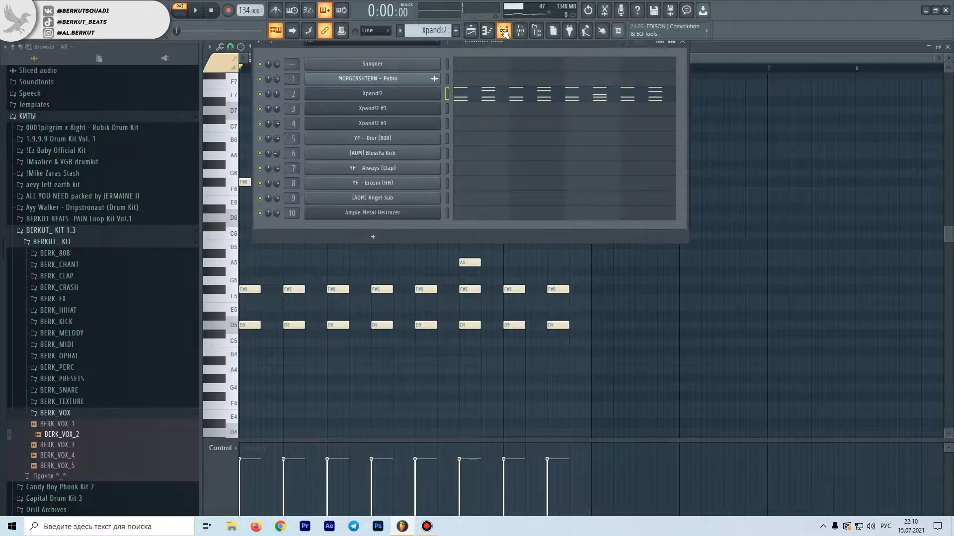
pyautogui.click(432, 96)
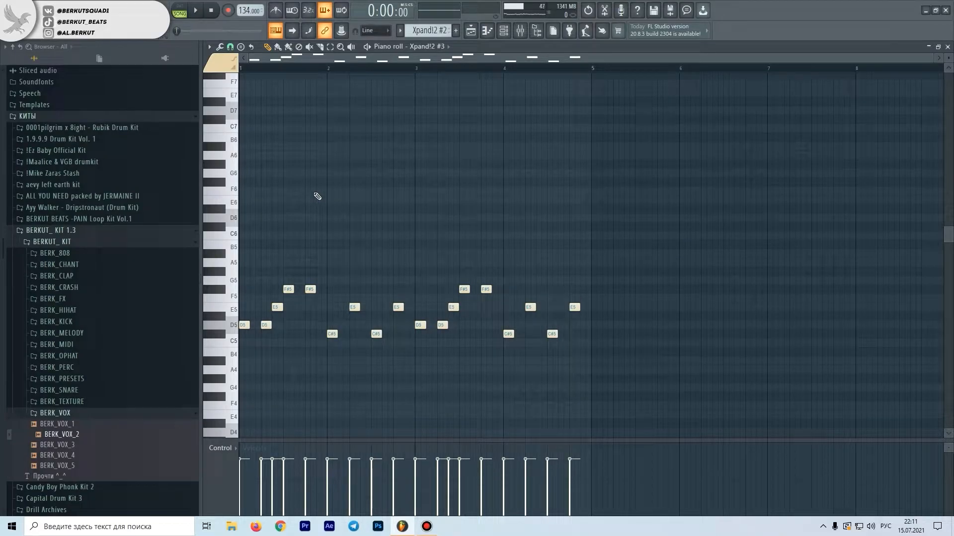
# Play back the Xpand!2 #2 pattern in the piano roll and examine its notes.
pyautogui.scroll(2, 266, 215)
pyautogui.moveTo(275, 61); pyautogui.dragTo(137, 58)
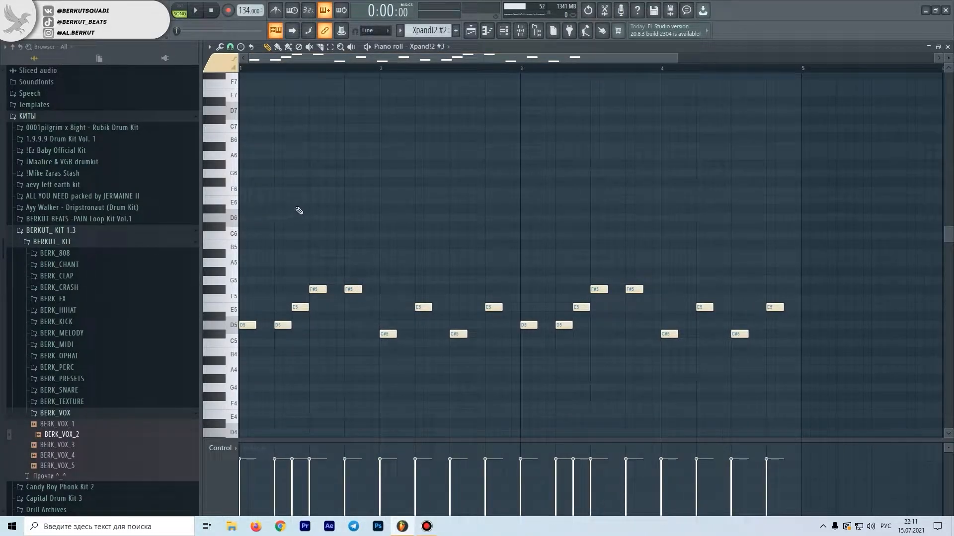
pyautogui.press('space')
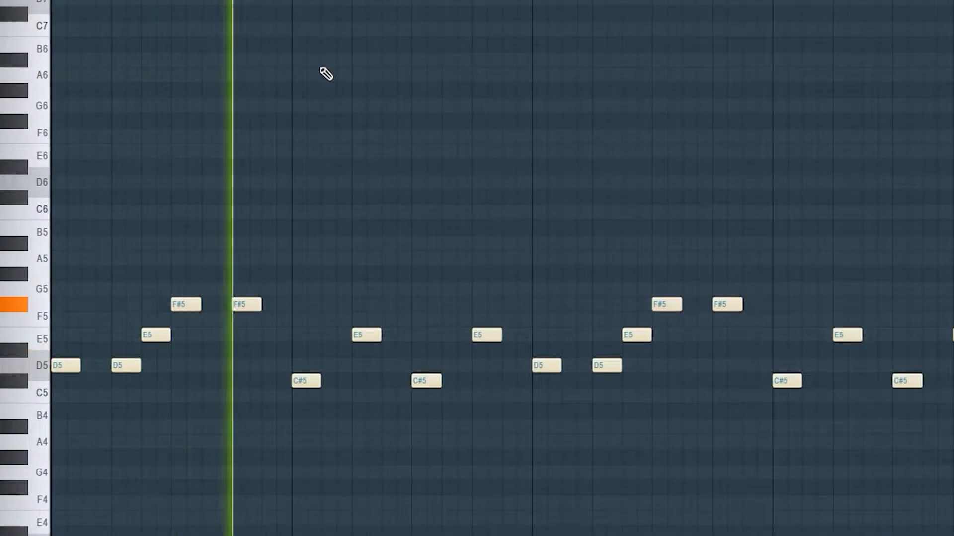
pyautogui.scroll(-2, 326, 77)
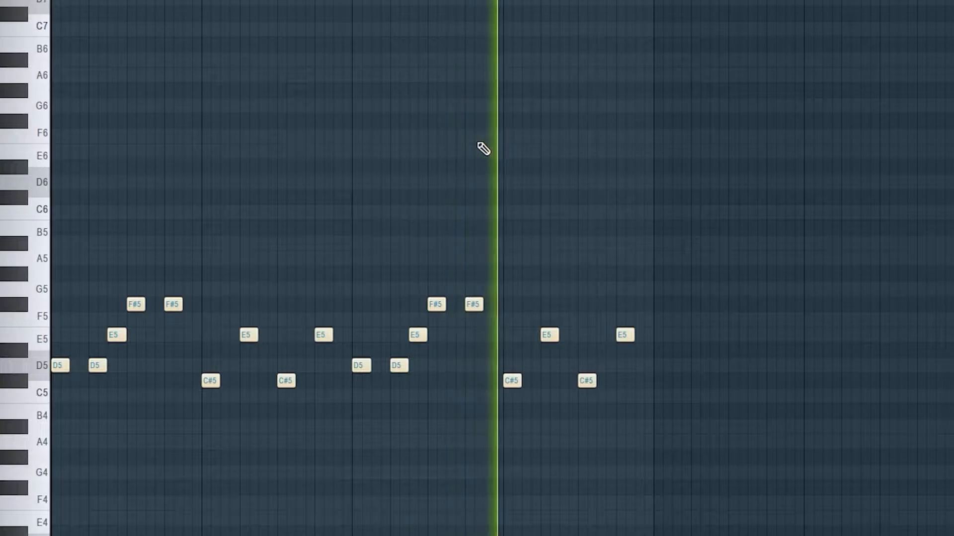
pyautogui.scroll(1, 626, 181)
pyautogui.scroll(2, 626, 182)
pyautogui.scroll(-3, 626, 181)
pyautogui.press('space')
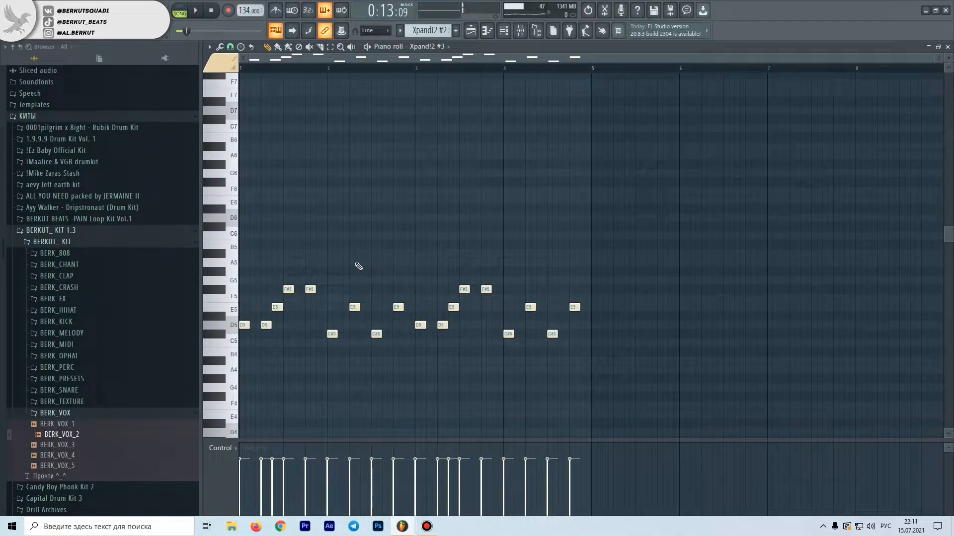
# Open the Xpand!2 #3 channel's instrument window to check its preset, and close it.
pyautogui.click(510, 36)
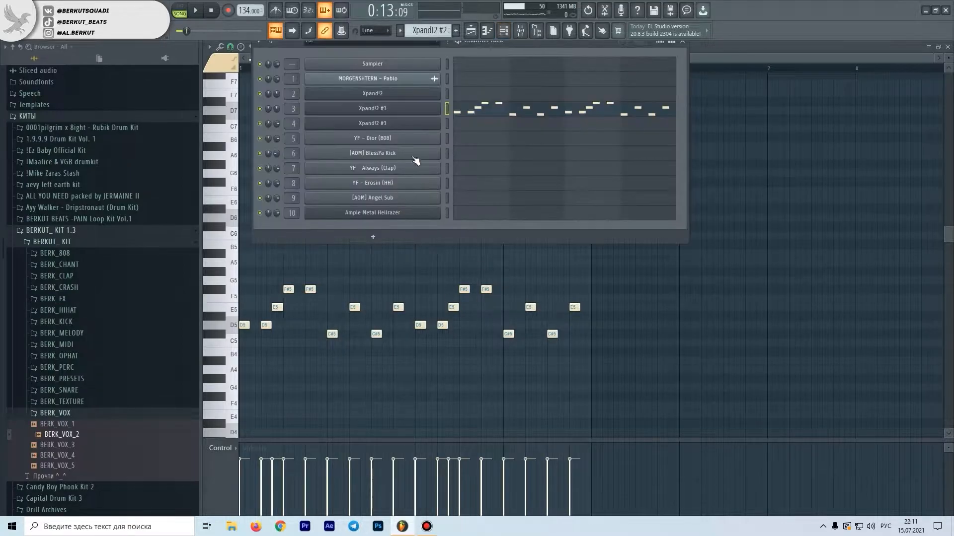
pyautogui.click(413, 123)
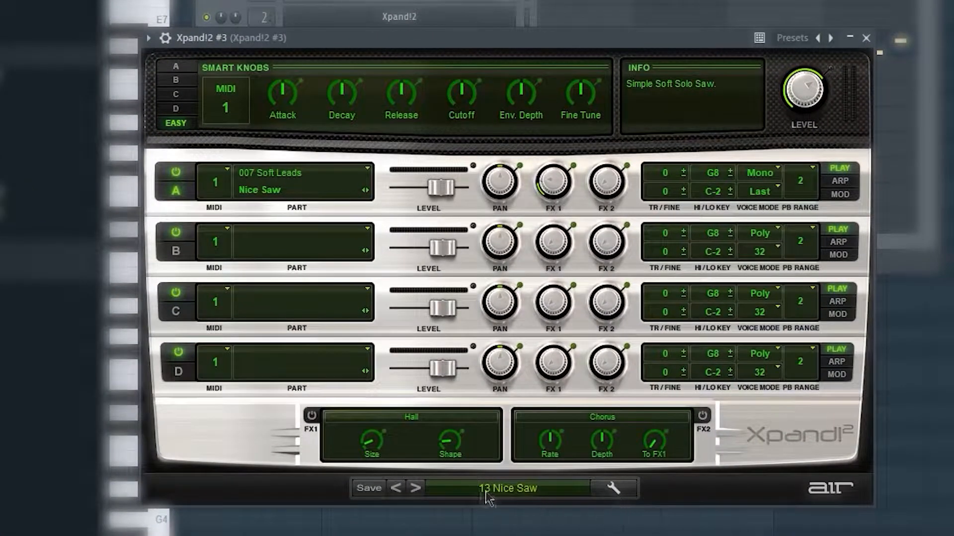
pyautogui.click(866, 38)
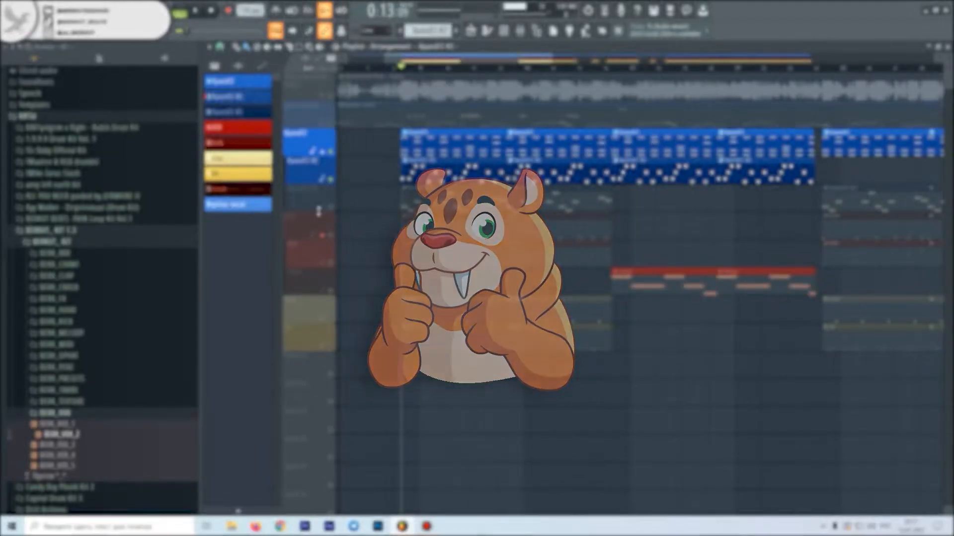
# Open the Xpand!2 #3 pattern in the piano roll and play its melody.
pyautogui.doubleClick(419, 202)
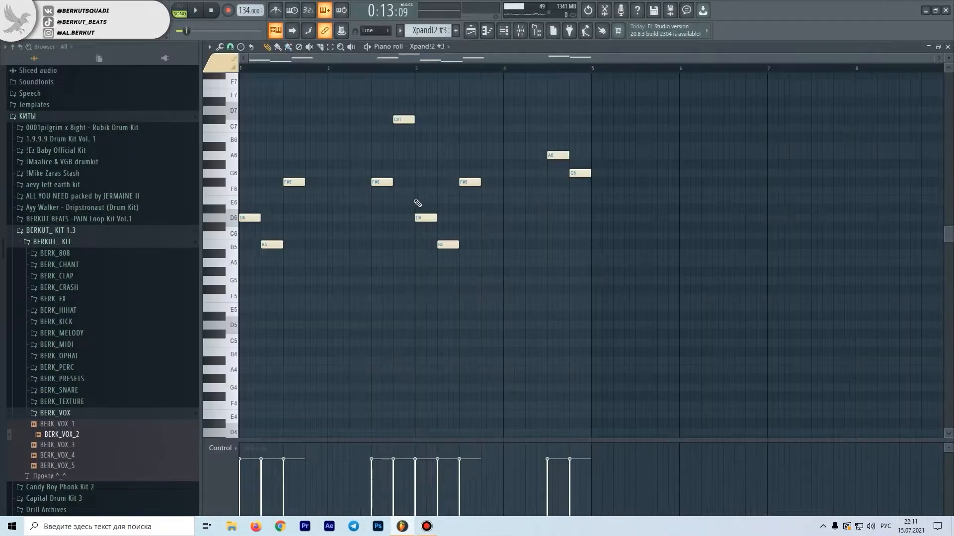
pyautogui.press('space')
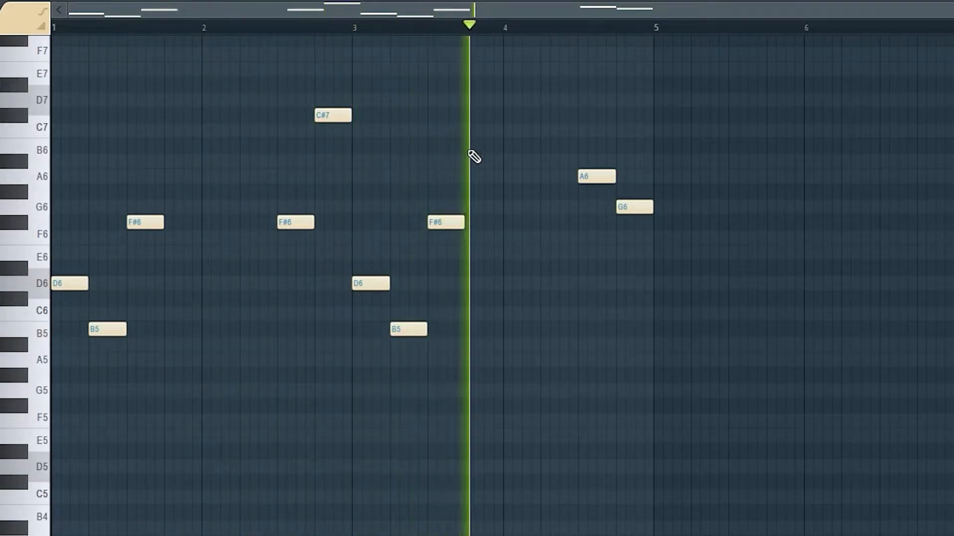
pyautogui.scroll(2, 475, 157)
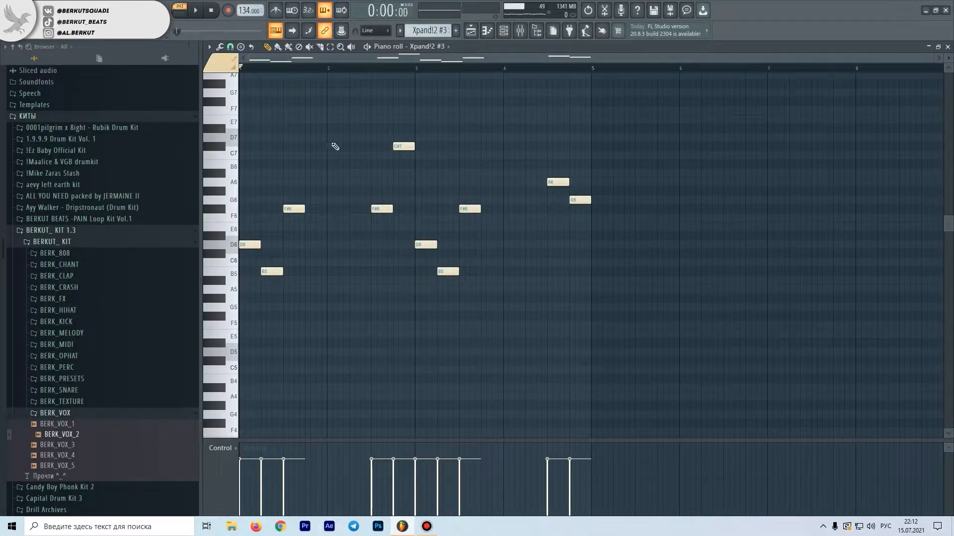
pyautogui.press('space')
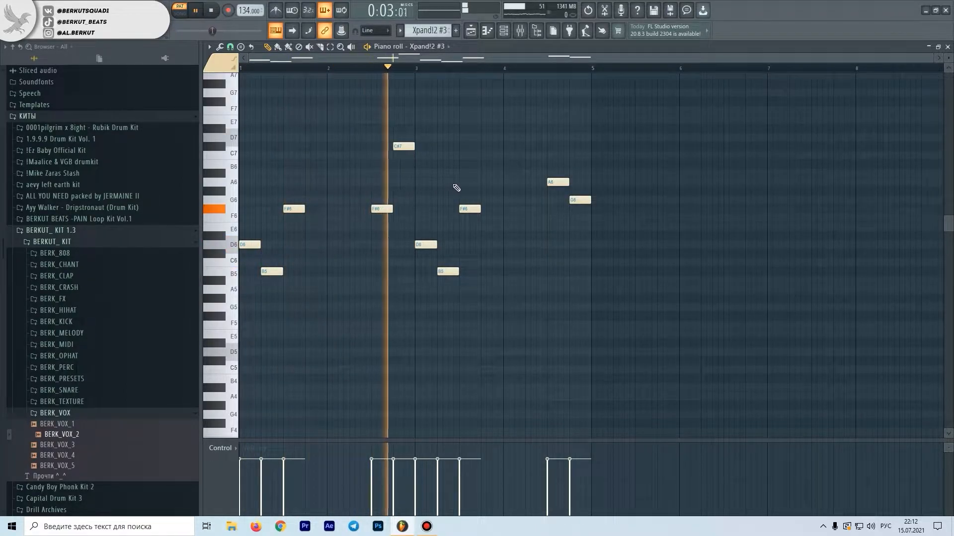
pyautogui.press('space')
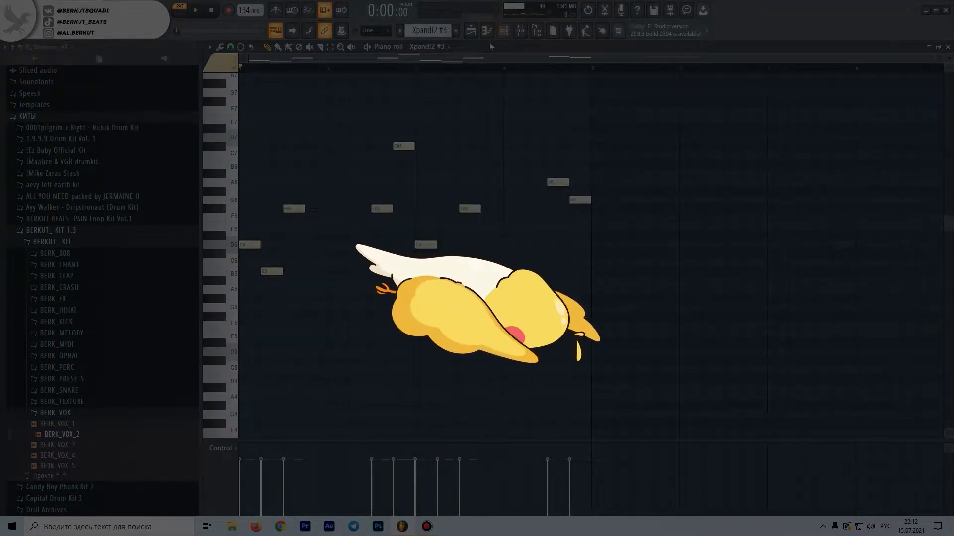
# Show the instrument behind the Xpand!2 #3 melody from the channel rack.
pyautogui.click(506, 30)
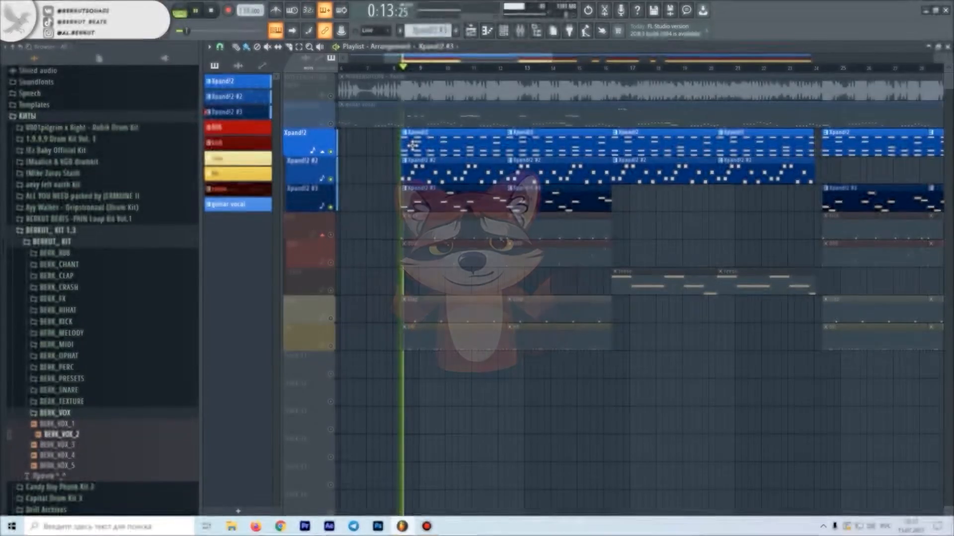
pyautogui.press('F6')
pyautogui.click(398, 124)
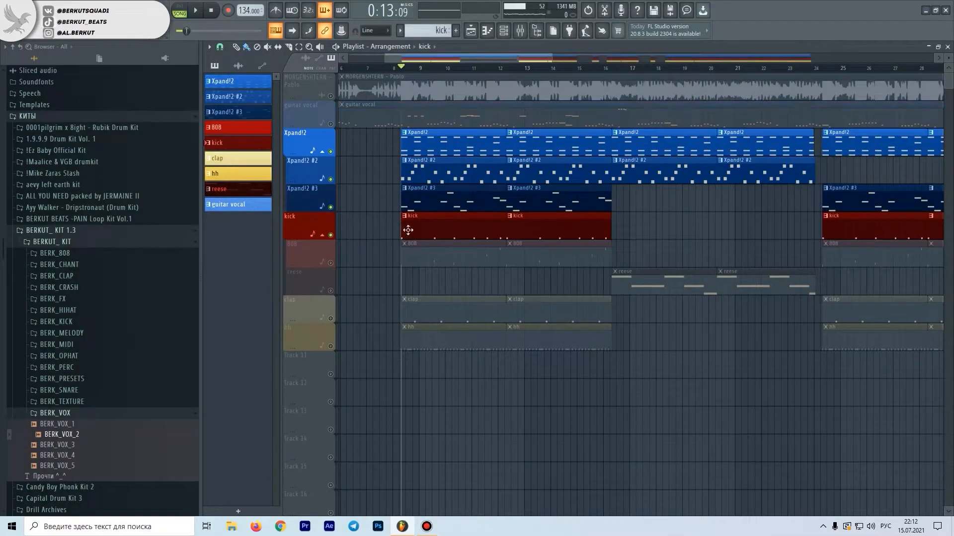
# Open the kick pattern and the 808 pattern from the playlist, and play the 808 notes in the piano roll.
pyautogui.doubleClick(408, 230)
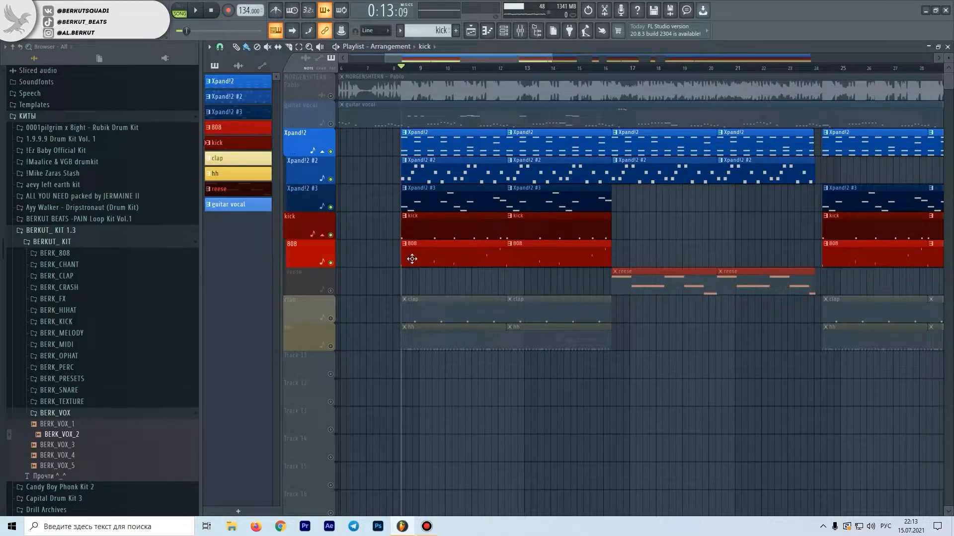
pyautogui.doubleClick(412, 259)
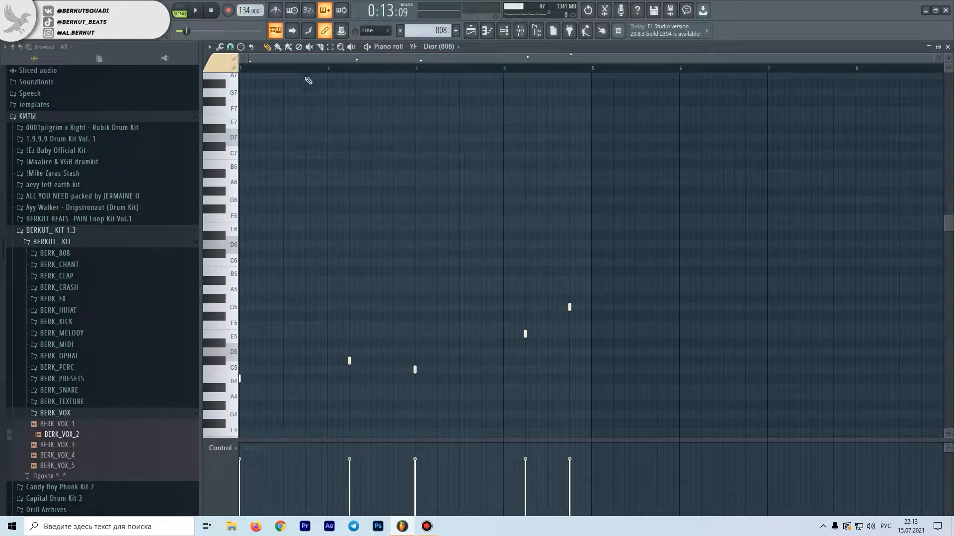
pyautogui.press('space')
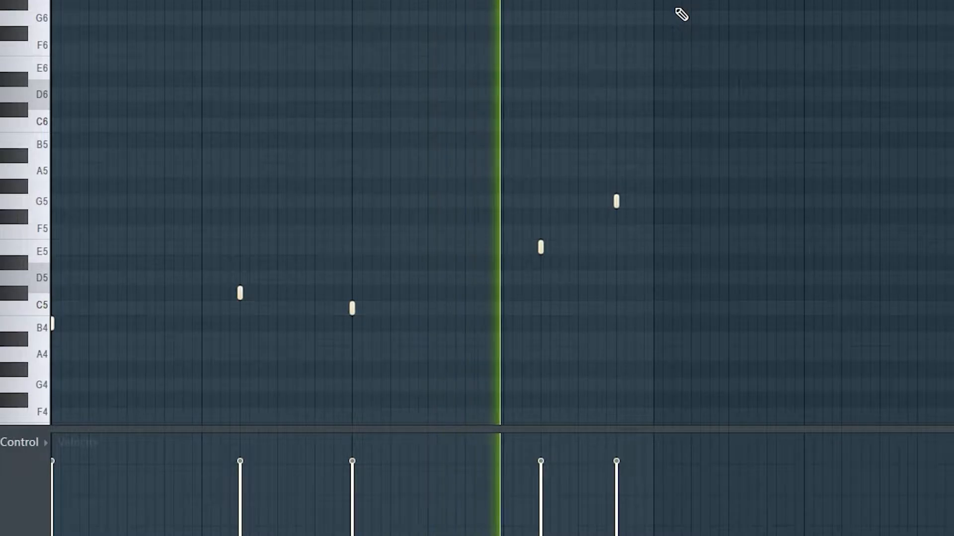
pyautogui.press('space')
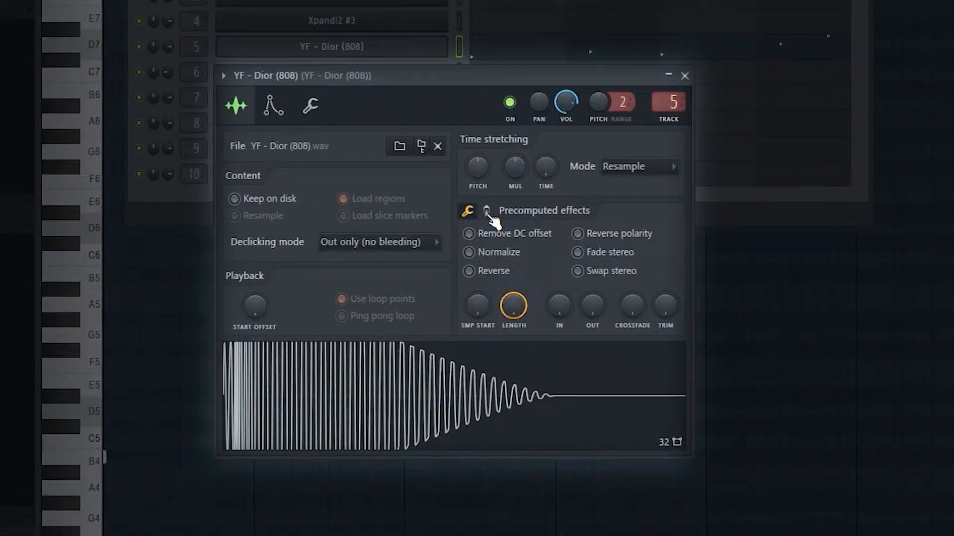
# Display the boost, EQ and reverb page of precomputed effects for the YF - Dior (808) sample, and return to the playlist.
pyautogui.click(487, 212)
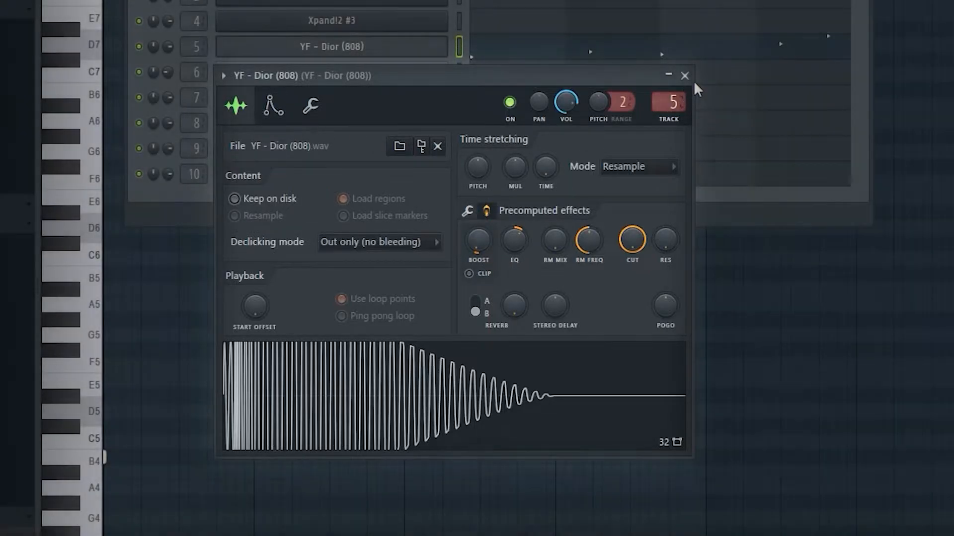
pyautogui.click(684, 76)
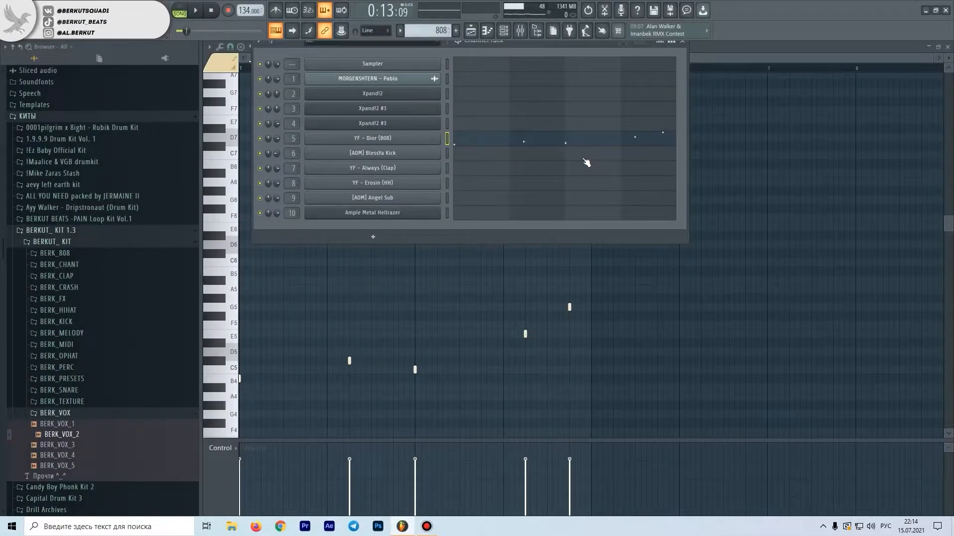
pyautogui.click(947, 48)
pyautogui.press('F6')
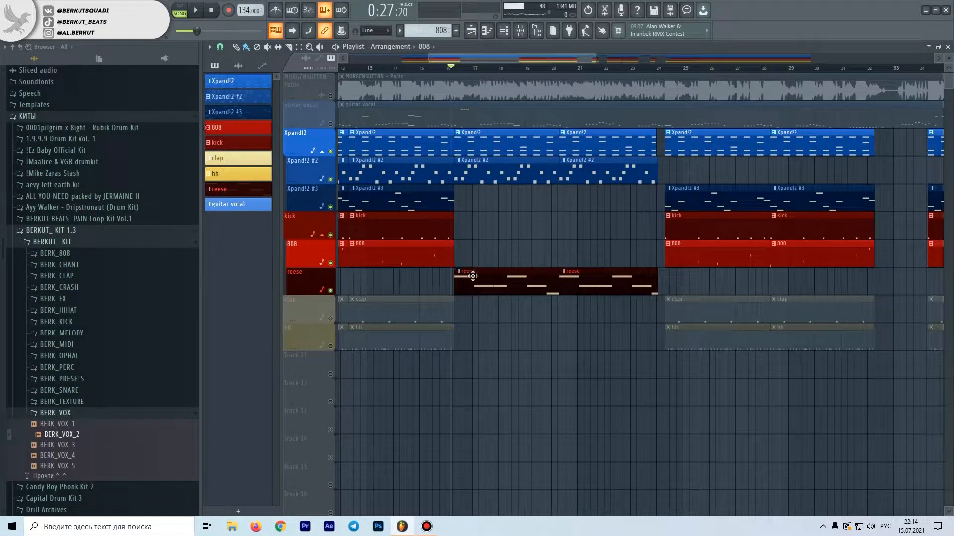
# Open the reese pattern's notes and review the sample, envelope and miscellaneous settings of the [AOM] Angel Sub channel.
pyautogui.doubleClick(480, 279)
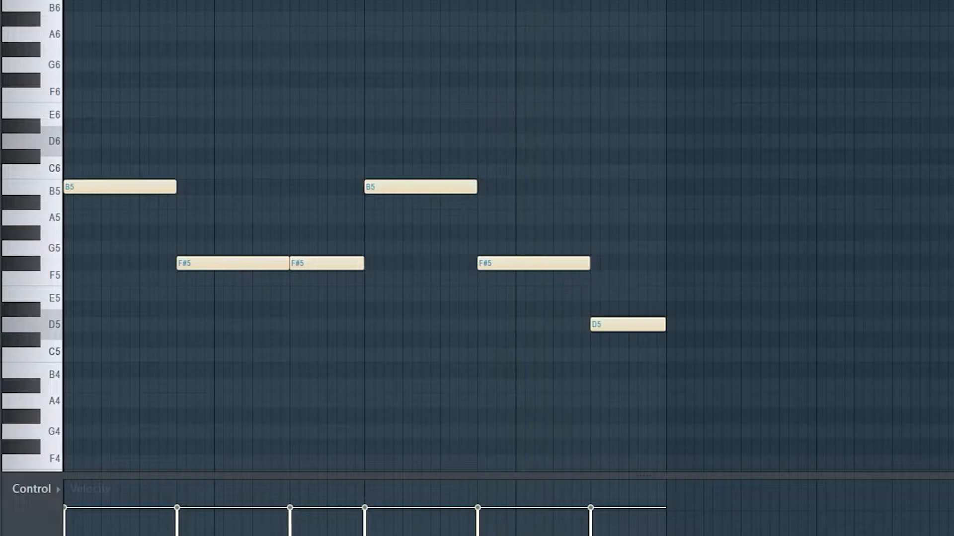
pyautogui.moveTo(399, 191); pyautogui.dragTo(416, 207)
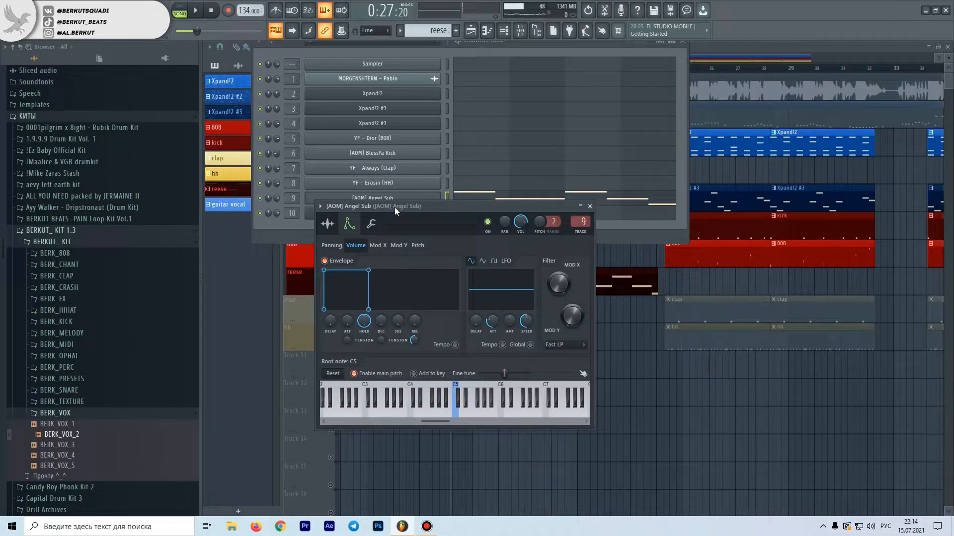
pyautogui.click(336, 225)
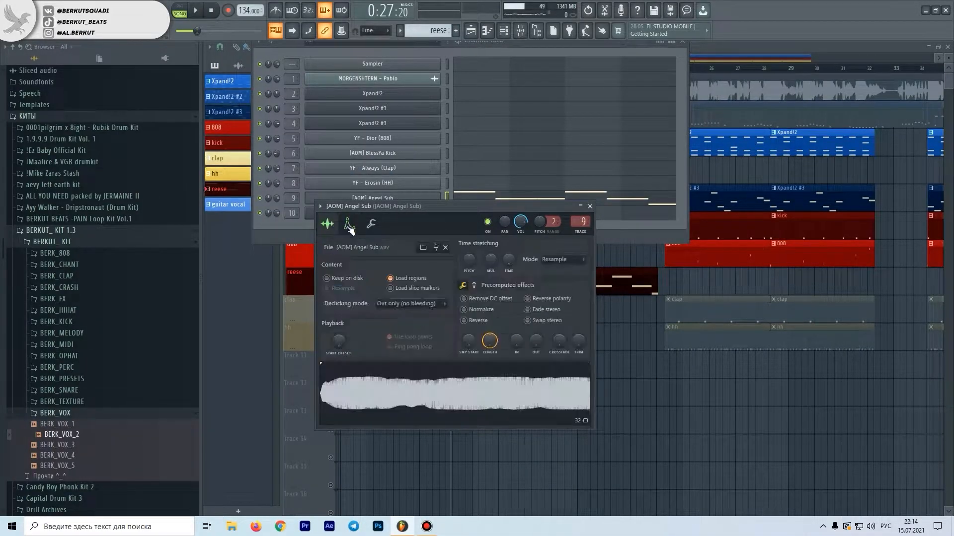
pyautogui.click(356, 226)
pyautogui.click(371, 224)
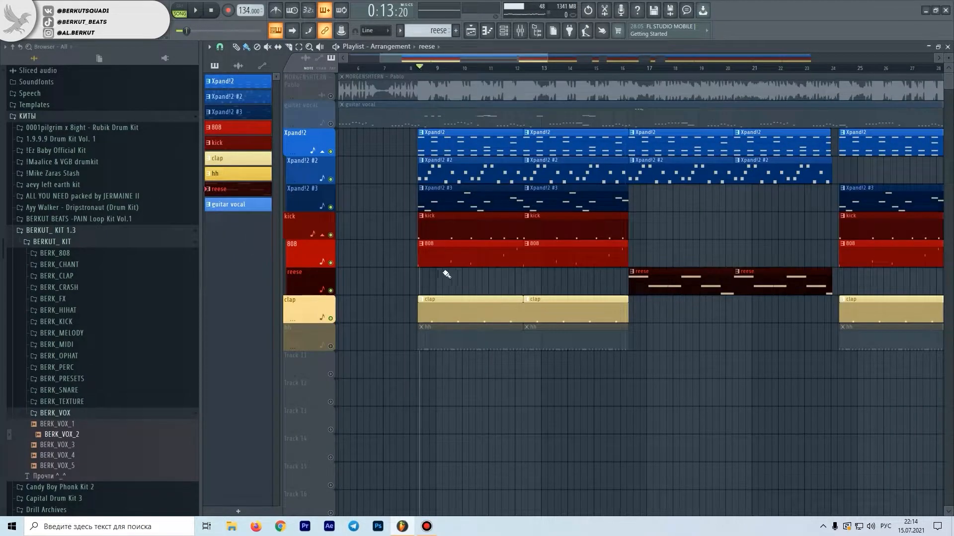
# Open the clap pattern and the hh pattern from the playlist and examine their notes in the piano roll.
pyautogui.doubleClick(439, 311)
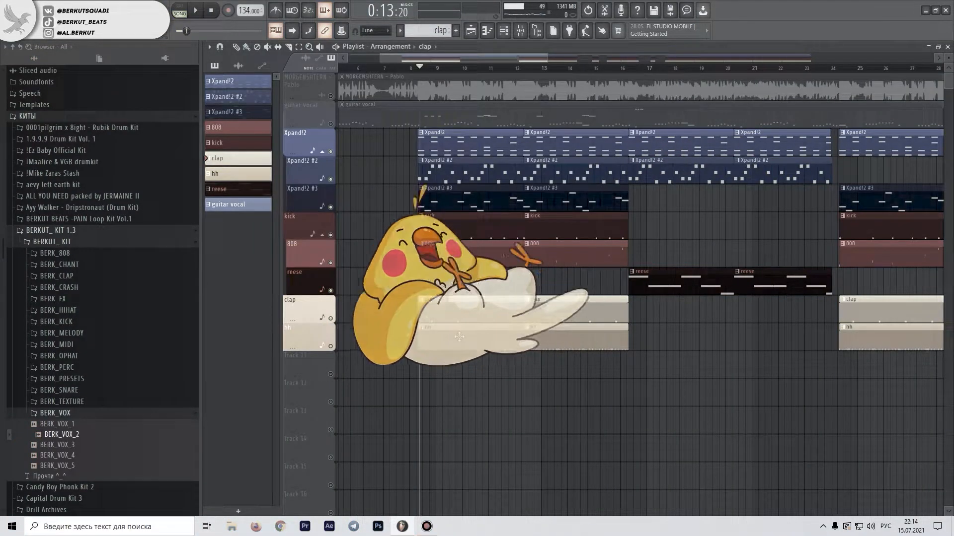
pyautogui.doubleClick(459, 337)
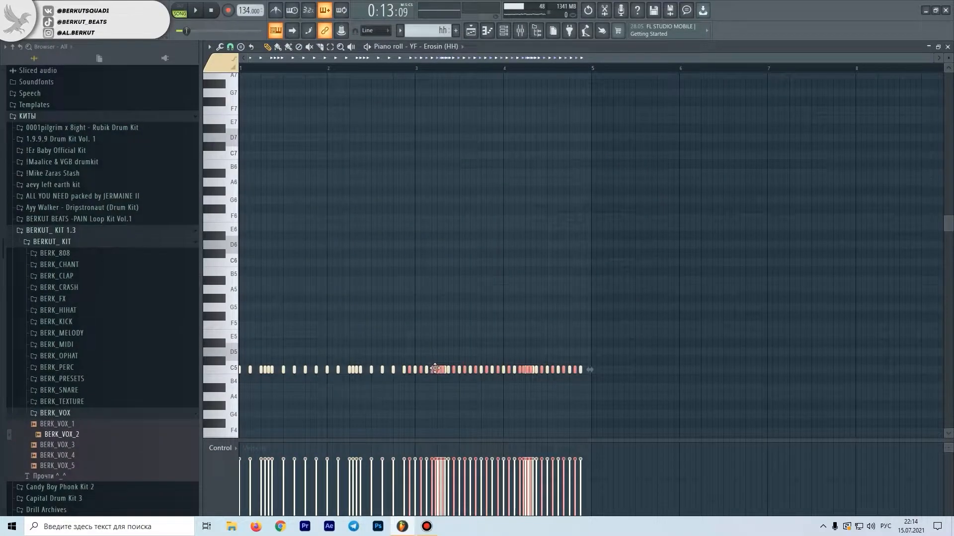
pyautogui.moveTo(435, 368); pyautogui.dragTo(445, 363)
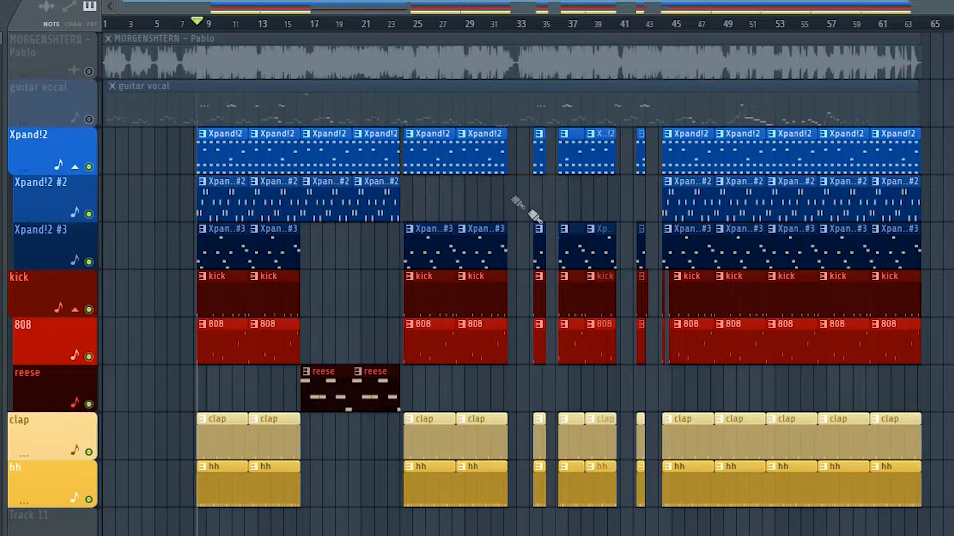
# Review the playlist arrangement by marking the Xpand!2 and Xpand!2 #2 clips section by section, including the part with the reese.
pyautogui.moveTo(587, 199); pyautogui.dragTo(143, 199)
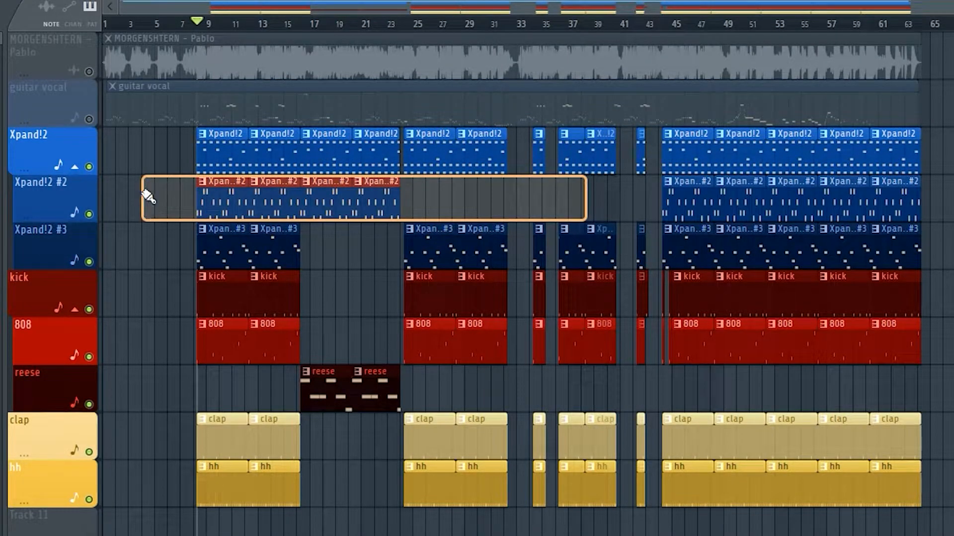
pyautogui.moveTo(433, 189); pyautogui.dragTo(645, 199)
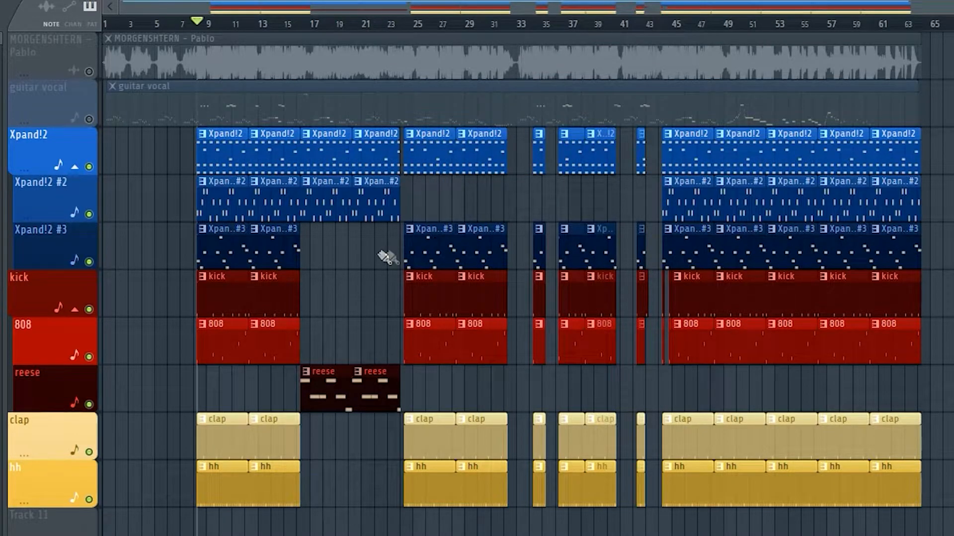
pyautogui.moveTo(160, 253); pyautogui.dragTo(295, 161)
pyautogui.moveTo(391, 144); pyautogui.dragTo(321, 257)
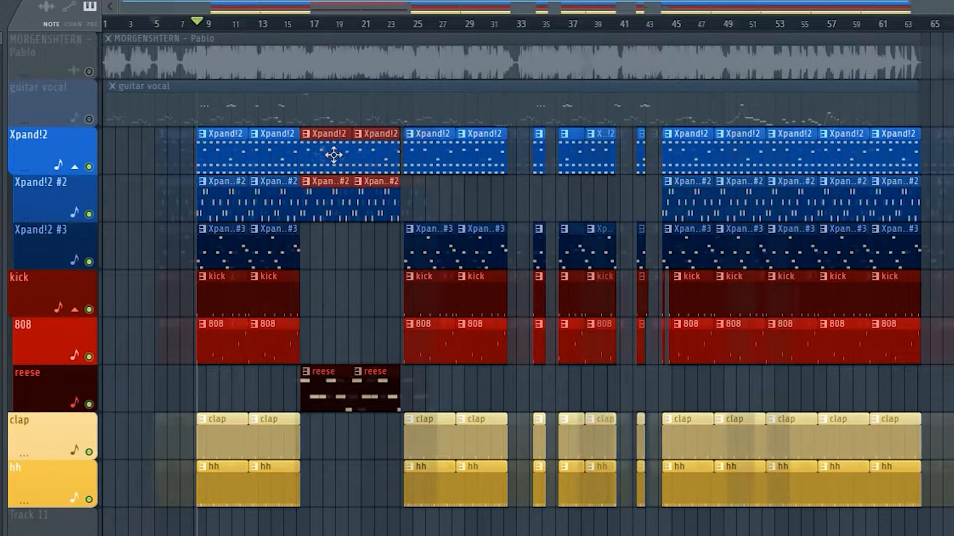
pyautogui.keyDown('ctrl'); pyautogui.scroll(4, 334, 154); pyautogui.keyUp('ctrl')
pyautogui.keyDown('ctrl'); pyautogui.scroll(-4, 460, 206); pyautogui.keyUp('ctrl')
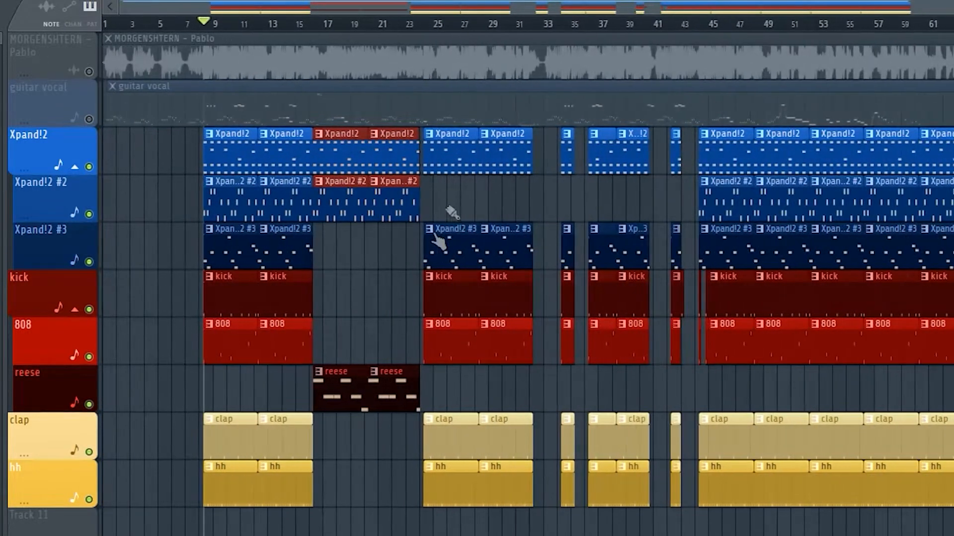
pyautogui.moveTo(407, 250); pyautogui.dragTo(953, 241)
pyautogui.keyDown('ctrl'); pyautogui.click(953, 186); pyautogui.keyUp('ctrl')
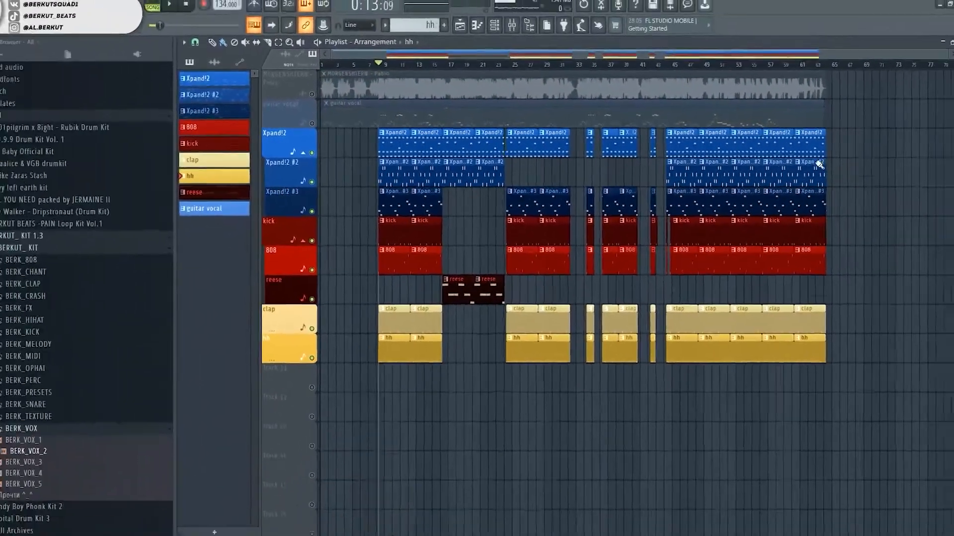
# Show the mixer, check the effects on the Xpand!2, Xpand!2 #2 and Xpand!2 #3 tracks, and play the song briefly.
pyautogui.press('F9')
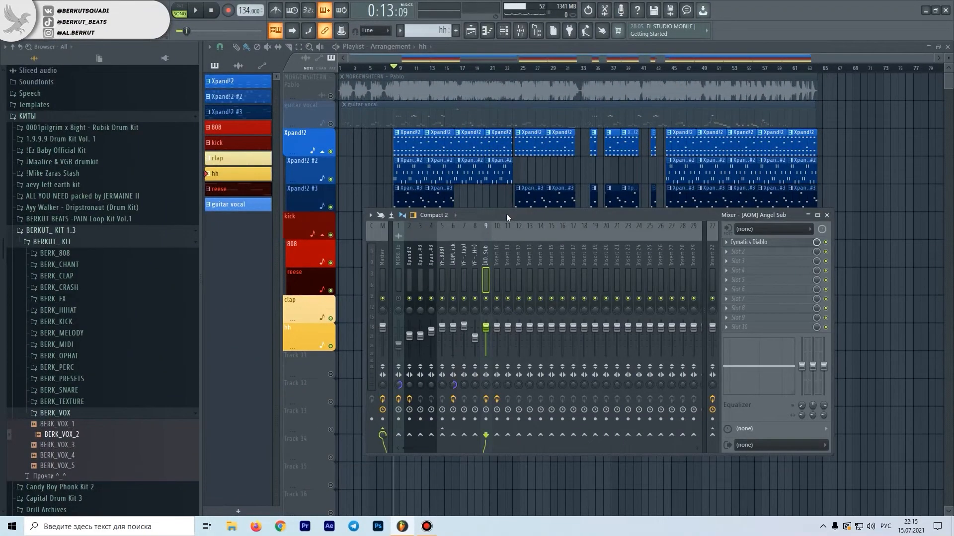
pyautogui.click(410, 283)
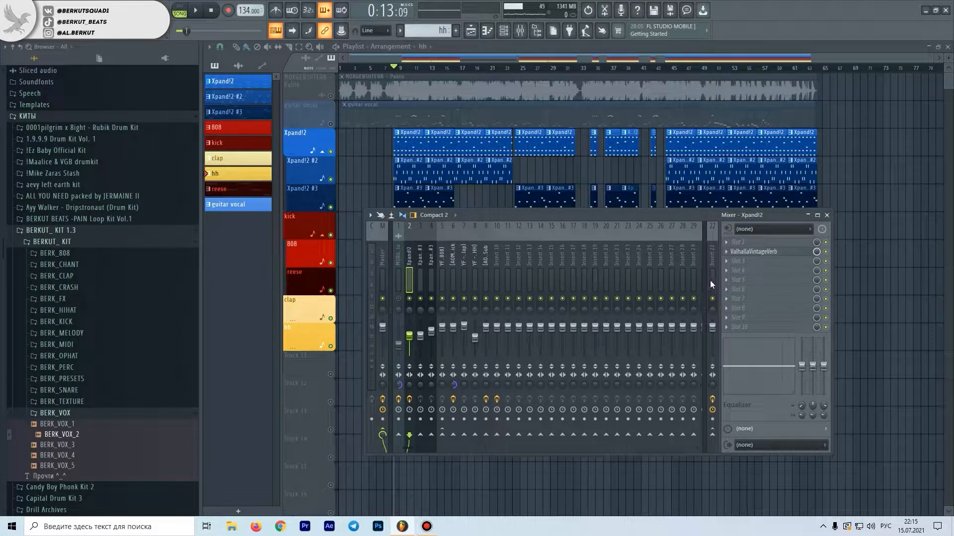
pyautogui.click(422, 297)
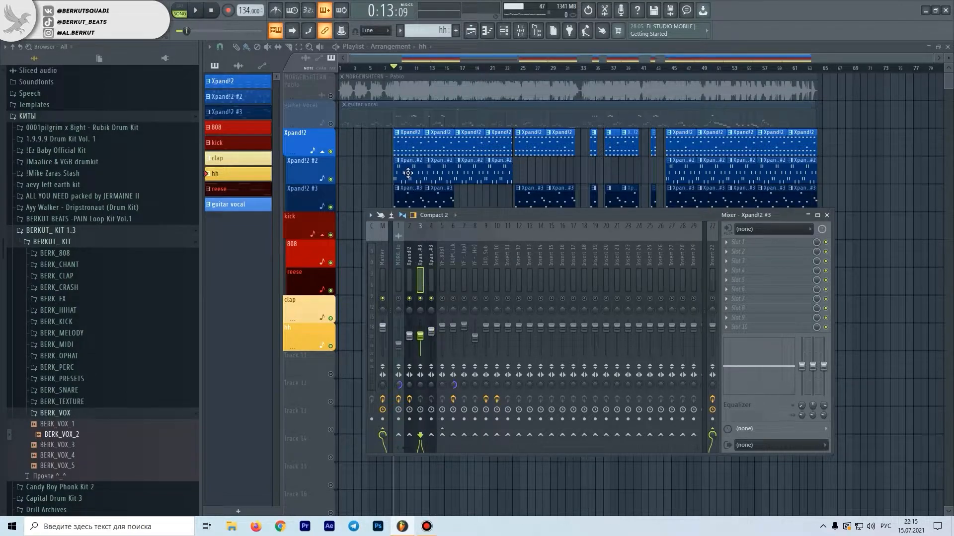
pyautogui.click(434, 281)
pyautogui.press('space')
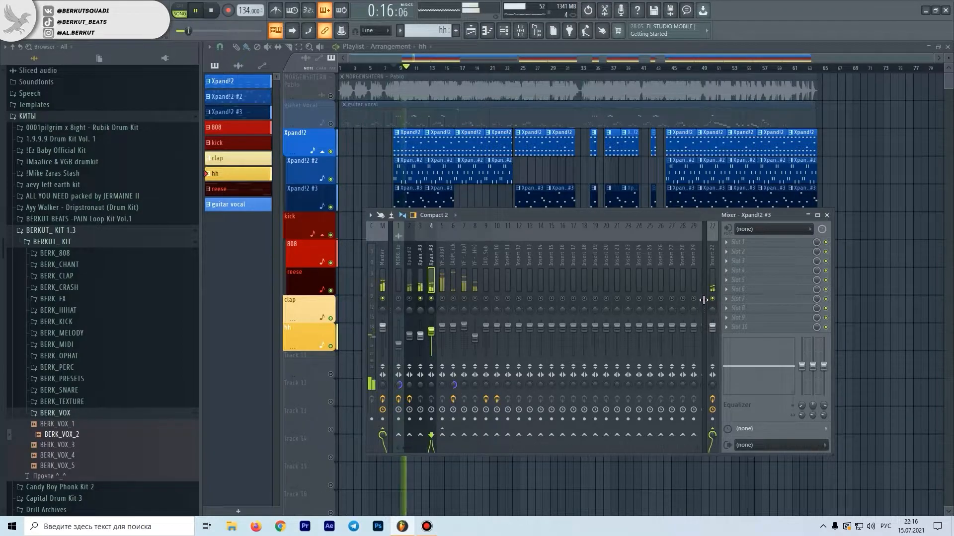
pyautogui.press('space')
# Inspect the Ozone 9 Imager and ValhallaVintageVerb settings on the Insert 22 mixer track, closing each effect window.
pyautogui.click(715, 274)
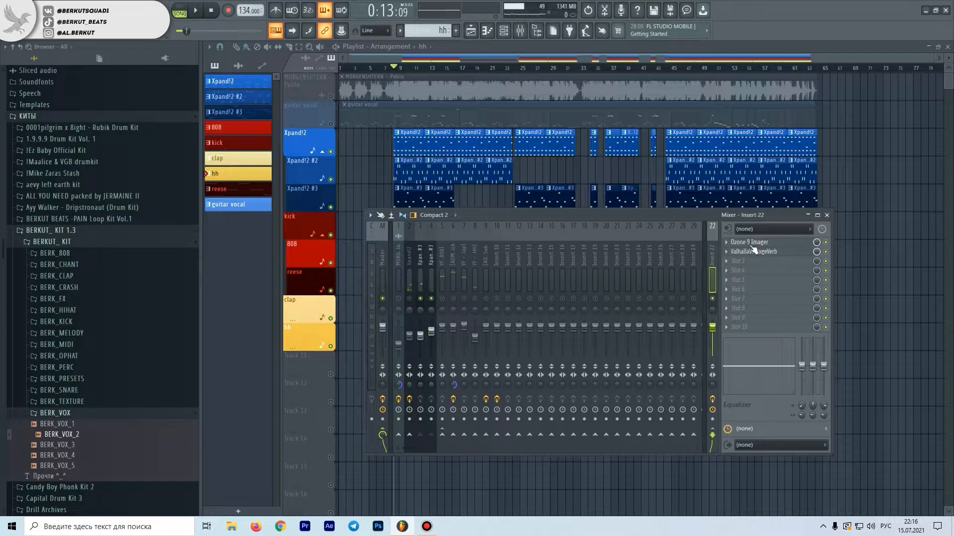
pyautogui.click(756, 244)
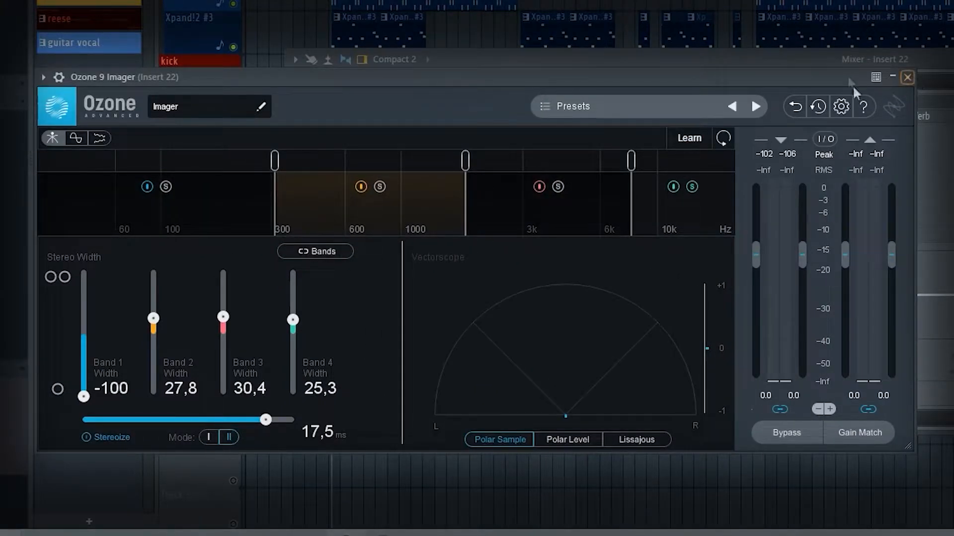
pyautogui.click(905, 79)
pyautogui.click(894, 116)
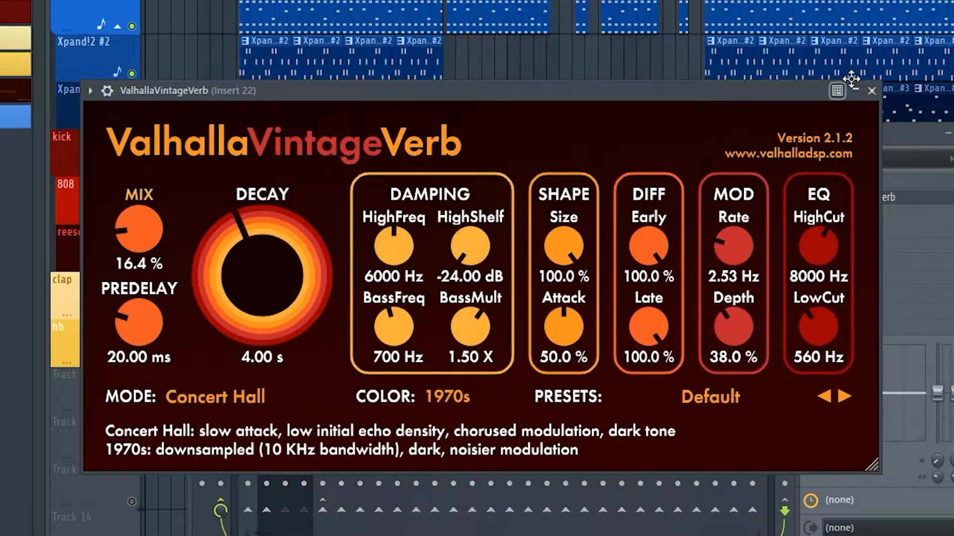
pyautogui.click(873, 92)
# Go through the three melody mixer tracks, inspect ValhallaVintageVerb on the Xpand!2 track, and leave all three melody tracks unmuted.
pyautogui.click(433, 279)
pyautogui.click(424, 280)
pyautogui.click(430, 286)
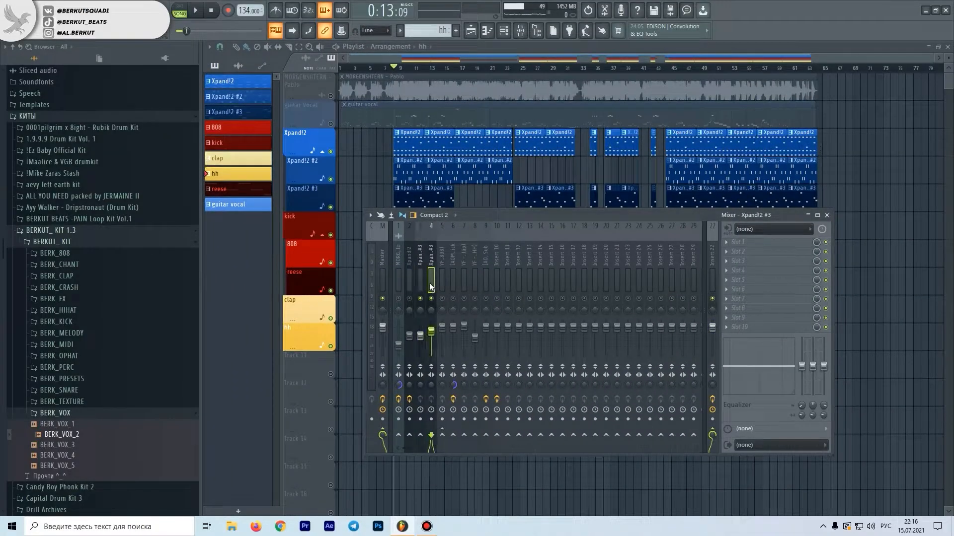
pyautogui.click(420, 285)
pyautogui.click(408, 287)
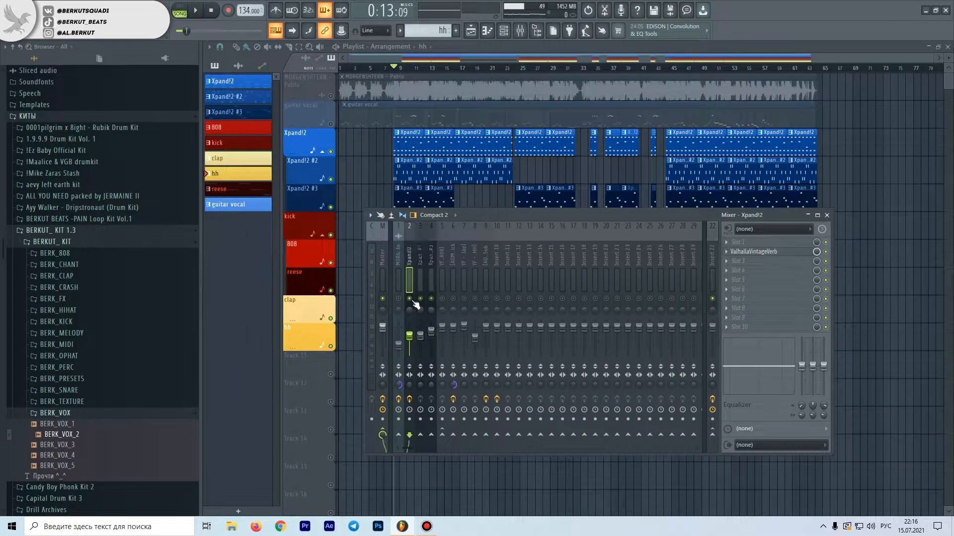
pyautogui.press('space')
pyautogui.click(784, 252)
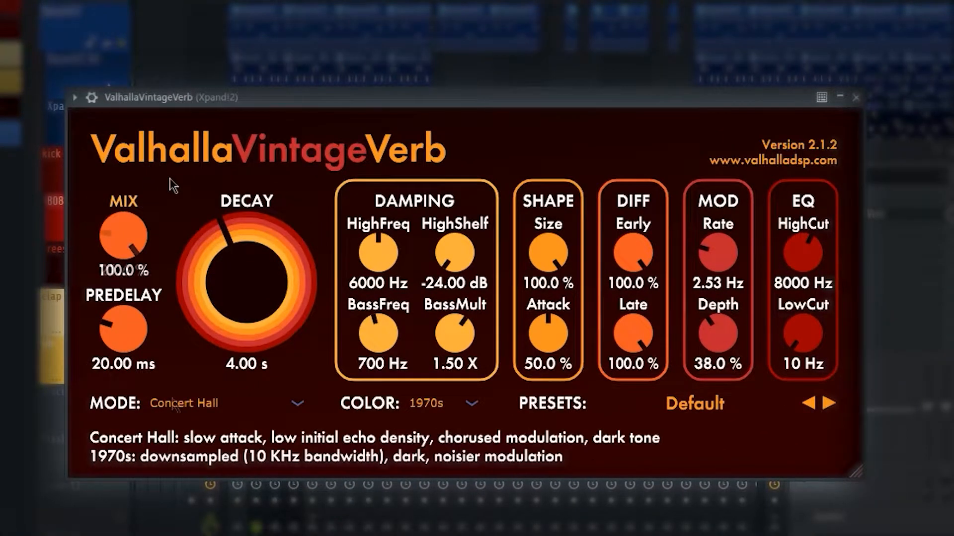
pyautogui.moveTo(170, 179); pyautogui.dragTo(187, 187)
pyautogui.moveTo(212, 91); pyautogui.dragTo(208, 107)
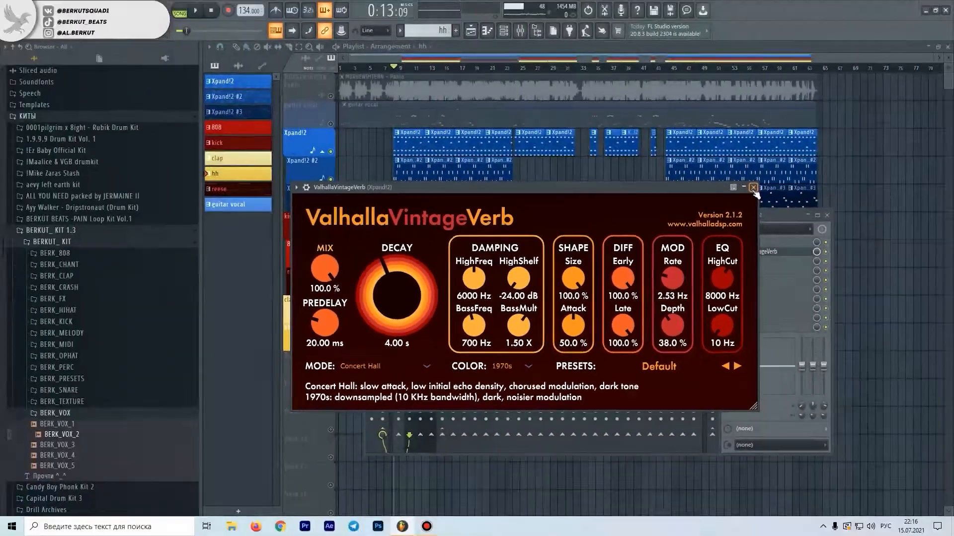
pyautogui.click(844, 105)
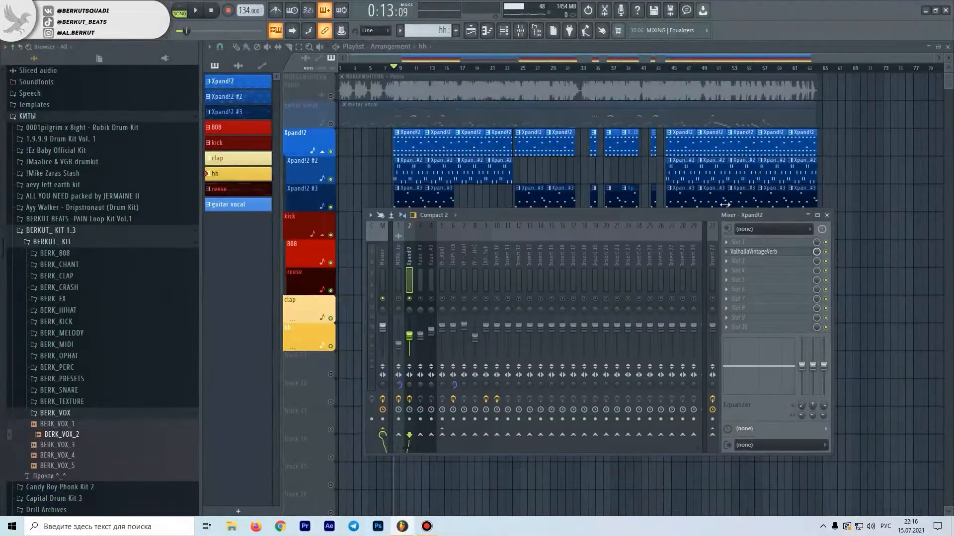
pyautogui.moveTo(420, 299); pyautogui.dragTo(441, 298)
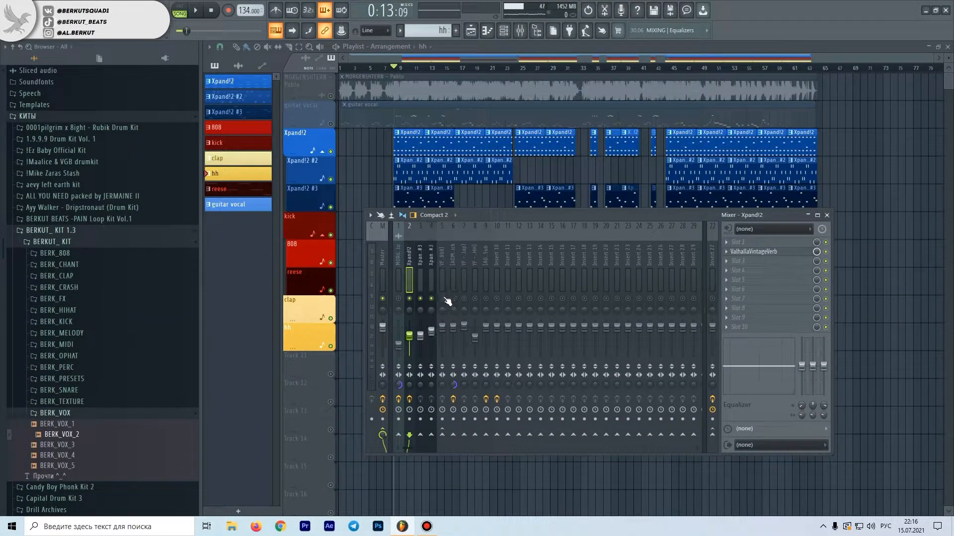
# Audition the YF - Dior (808) mixer track, bringing in the kick, clap and hi-hat tracks one after another.
pyautogui.click(442, 286)
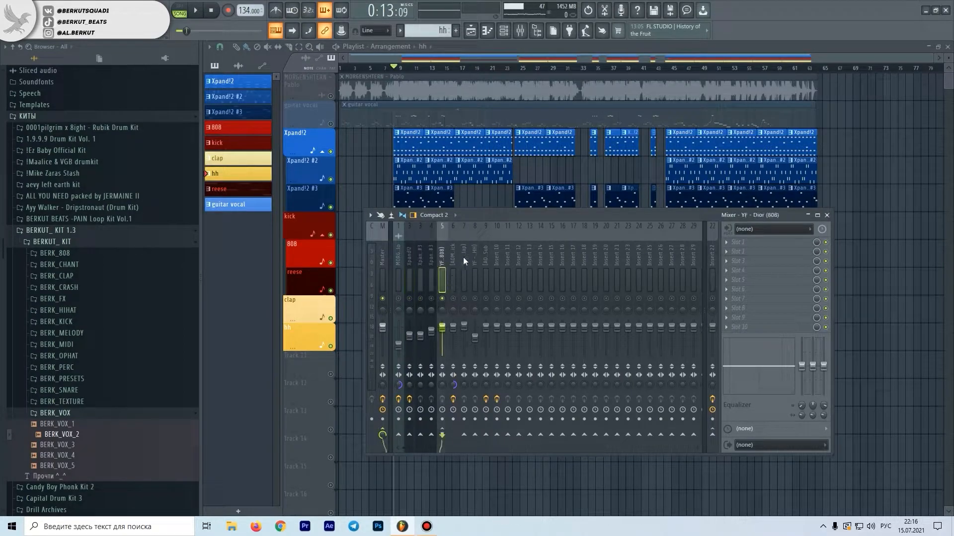
pyautogui.press('space')
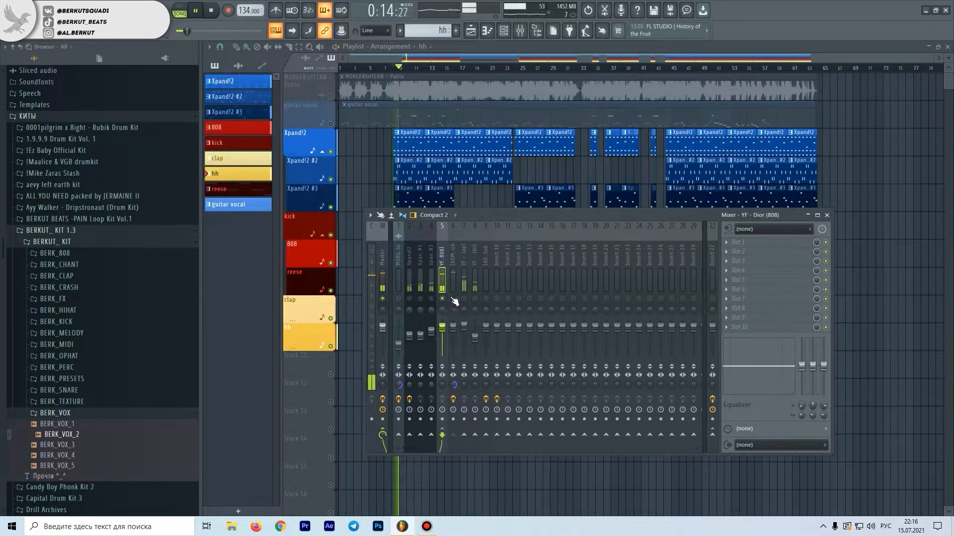
pyautogui.click(453, 298)
pyautogui.press('space')
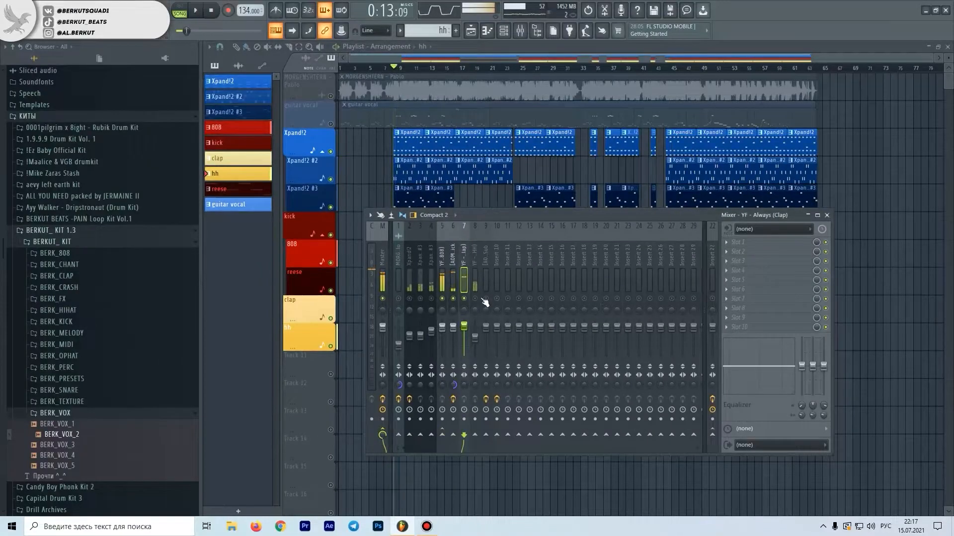
pyautogui.click(575, 387)
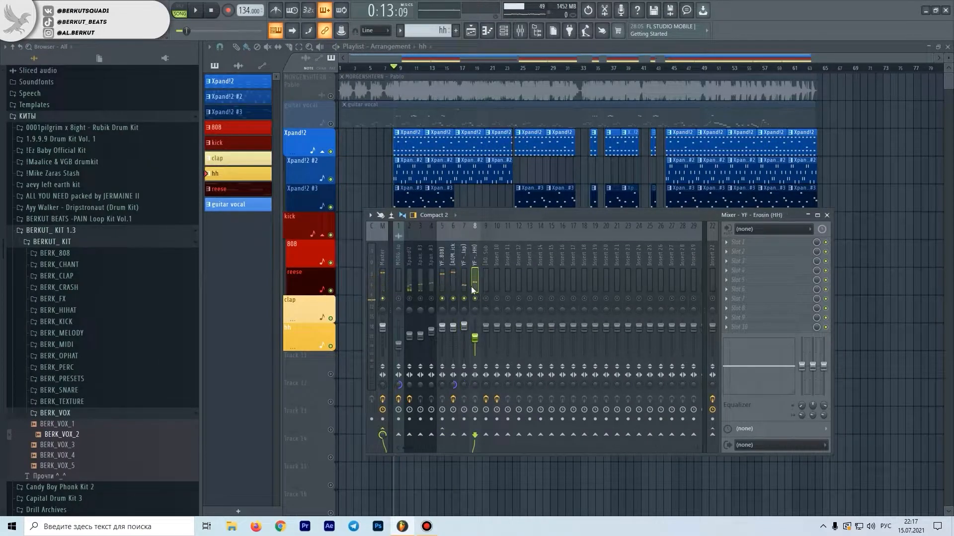
pyautogui.press('space')
# Check the effects on the [AOM] BlessYa Kick and [AOM] Angel Sub mixer tracks and play the song briefly with Angel Sub enabled.
pyautogui.click(457, 288)
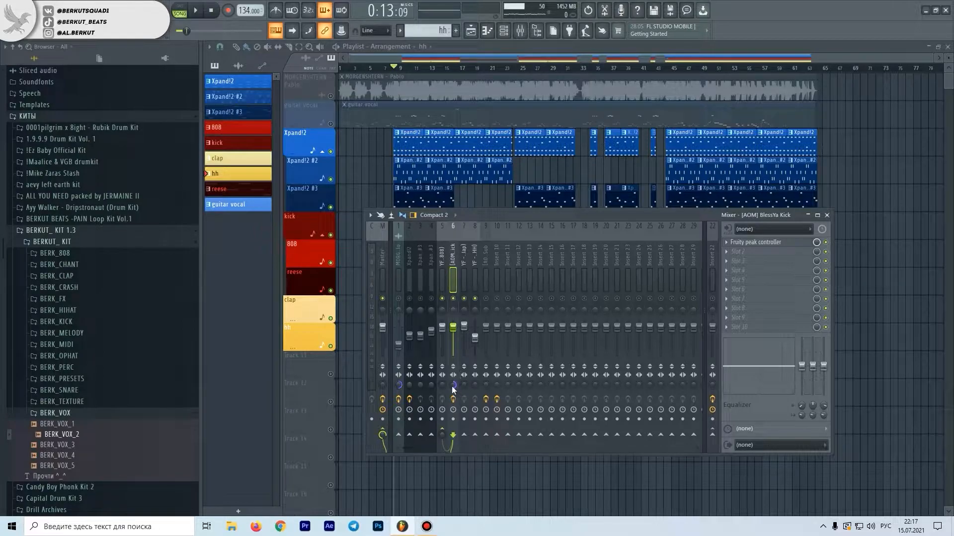
pyautogui.click(485, 283)
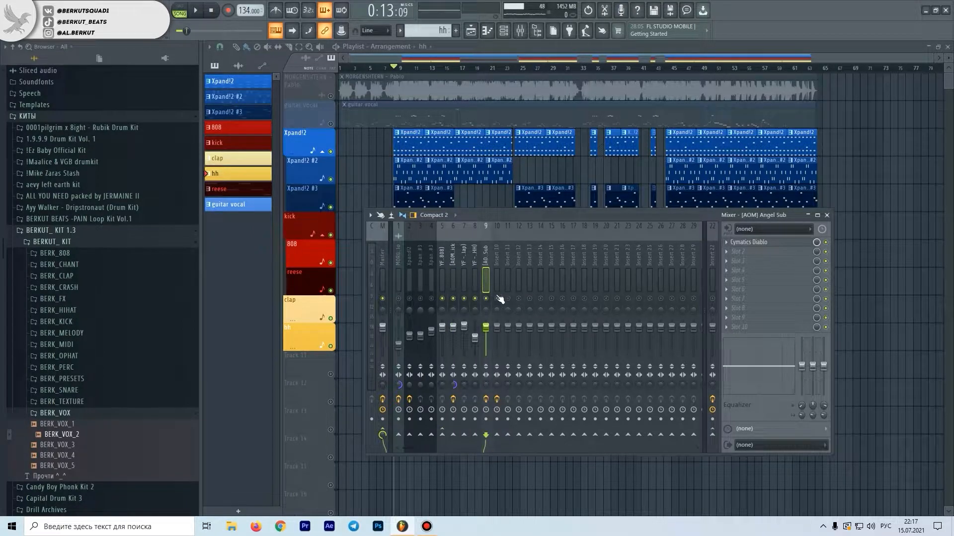
pyautogui.press('space')
pyautogui.press('space')
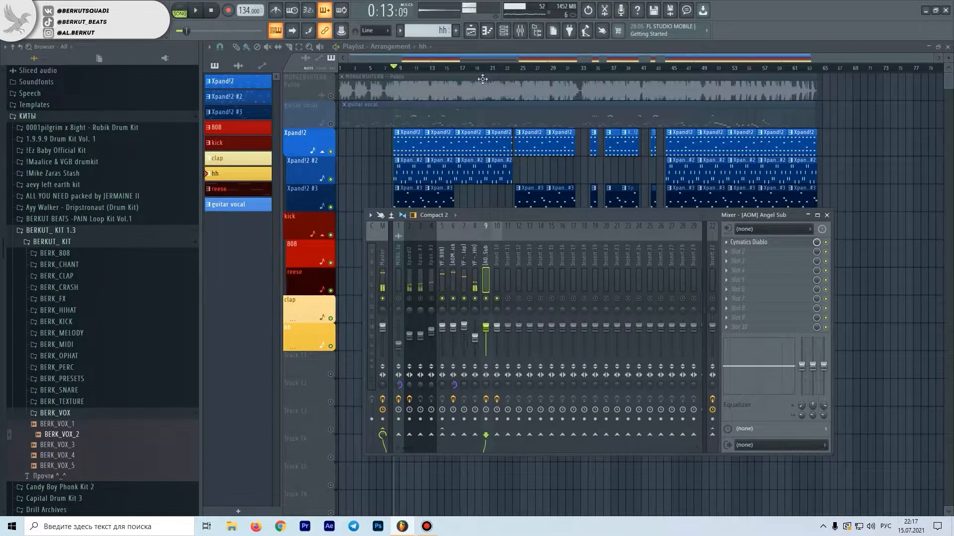
# Move the playback position to just before the reese section and play it with the mixer shown.
pyautogui.click(450, 71)
pyautogui.scroll(5, 445, 72)
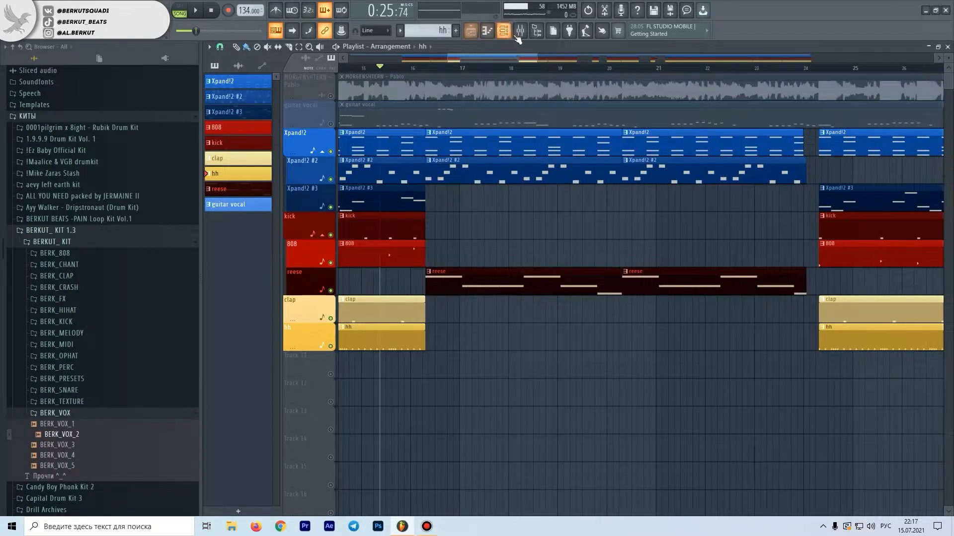
pyautogui.click(519, 30)
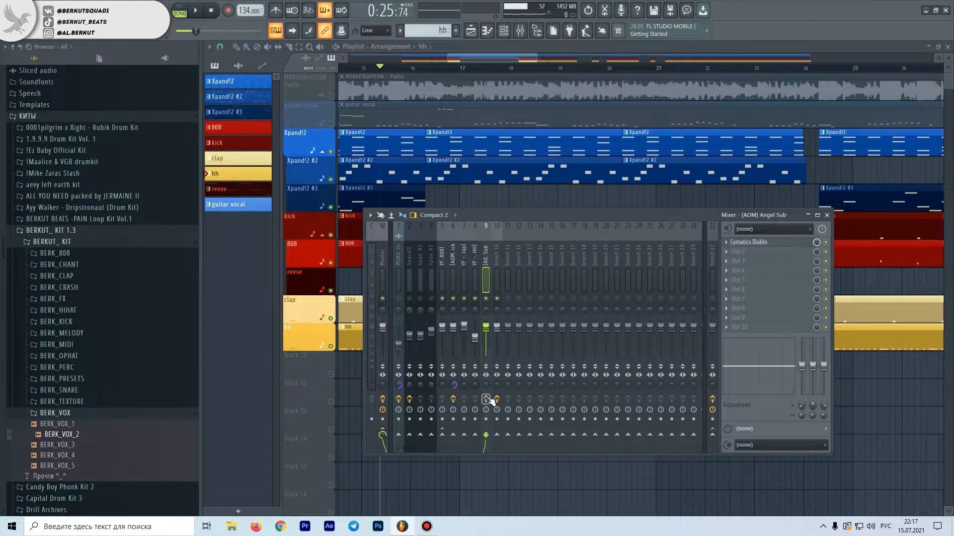
pyautogui.press('space')
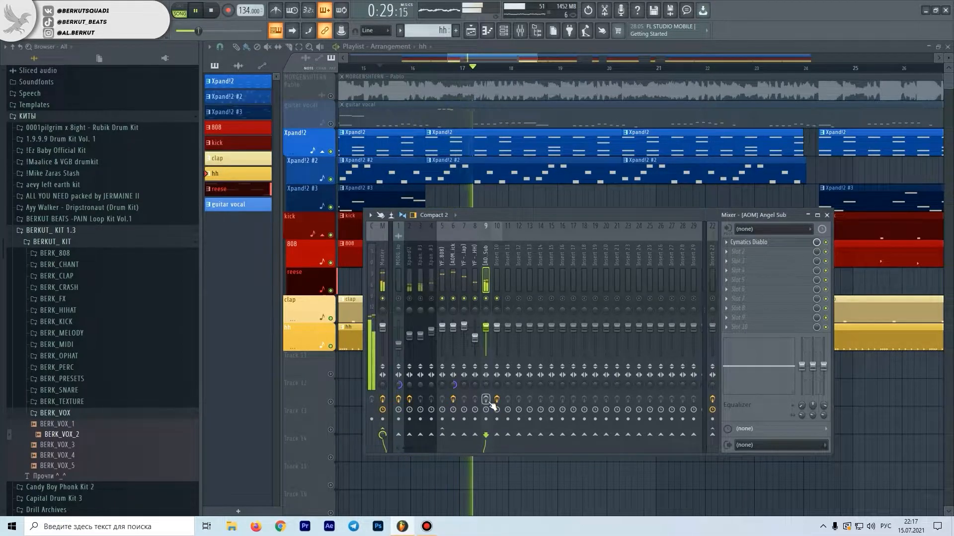
pyautogui.press('space')
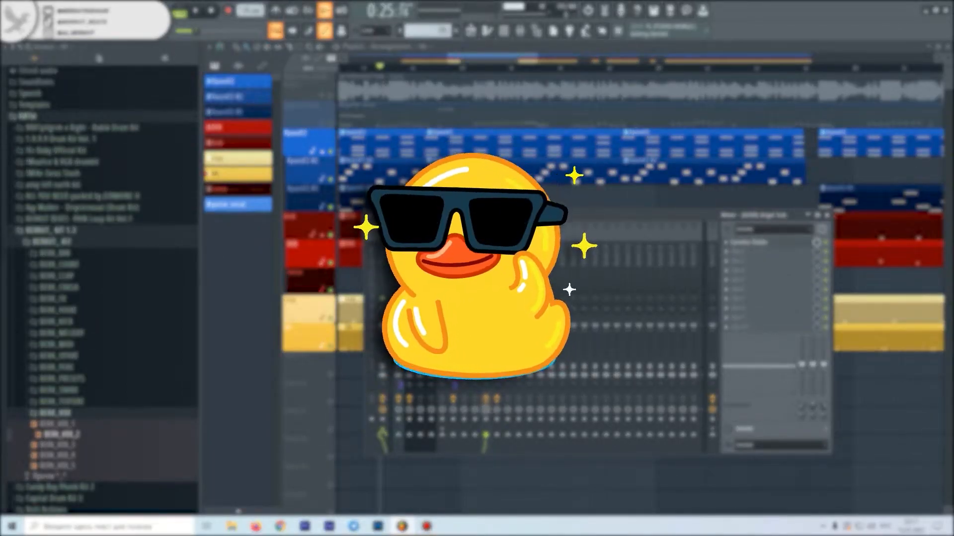
# Replay the start of the reese section and open the Cymatics Diablo effect on the [AOM] Angel Sub mixer track.
pyautogui.press('space')
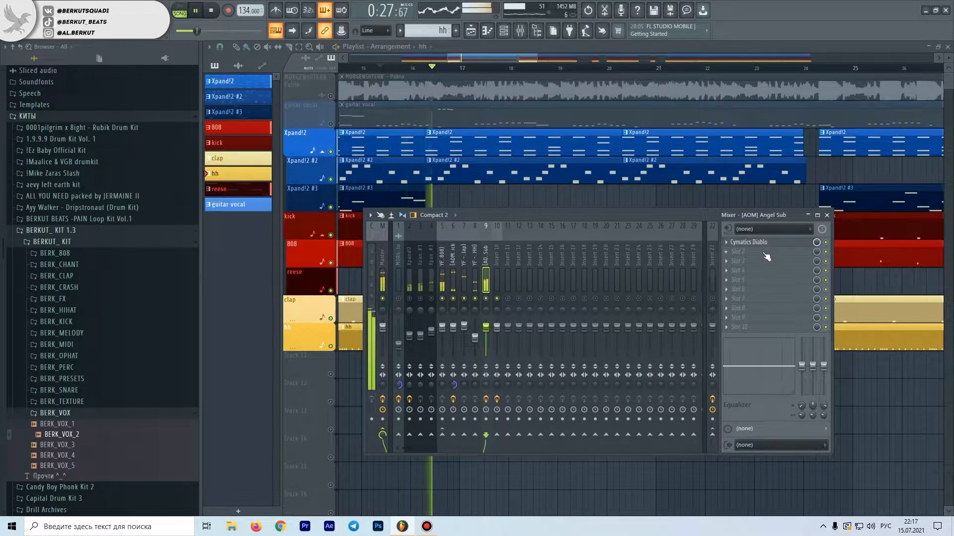
pyautogui.press('space')
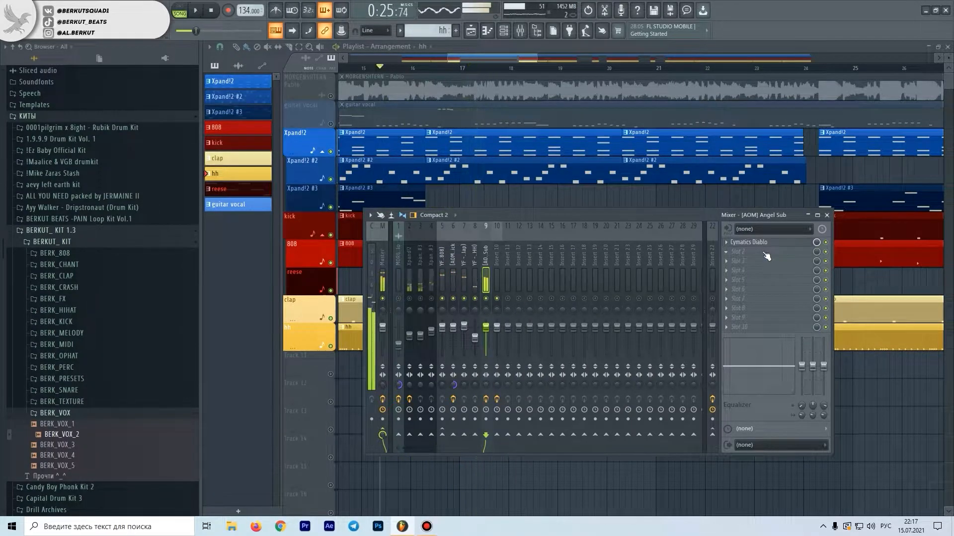
pyautogui.click(765, 248)
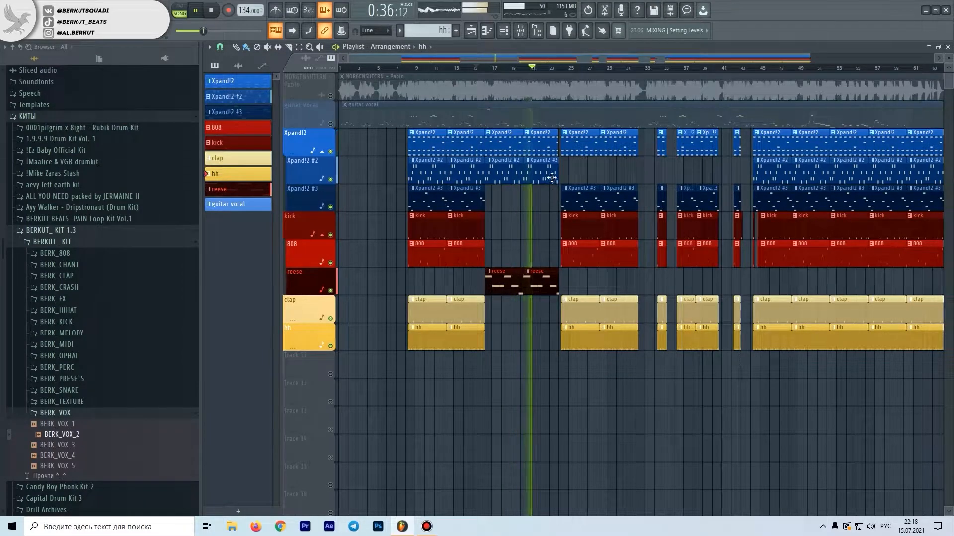
# Unmute the guitar vocal playlist track and play the song with its Insert 10 mixer track shown.
pyautogui.press('space')
pyautogui.click(330, 125)
pyautogui.click(520, 30)
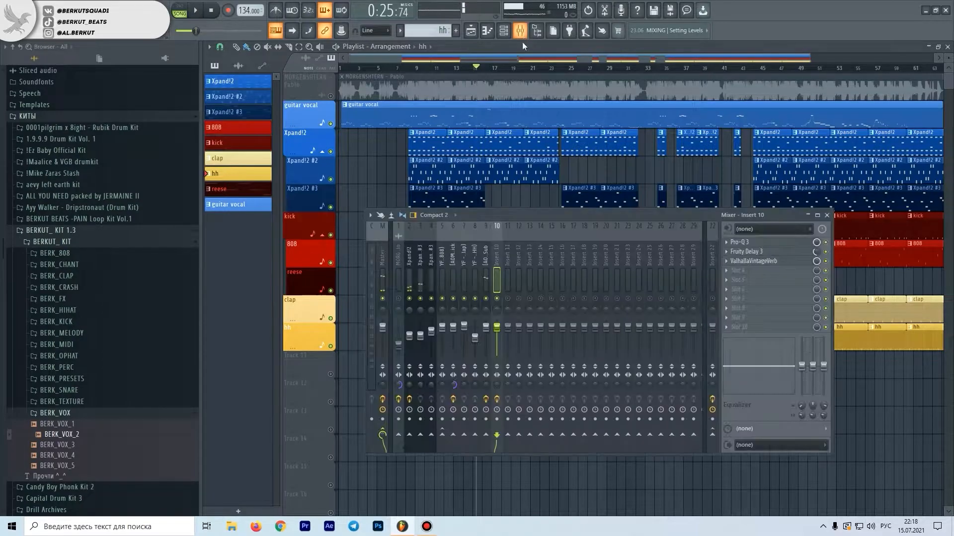
pyautogui.press('space')
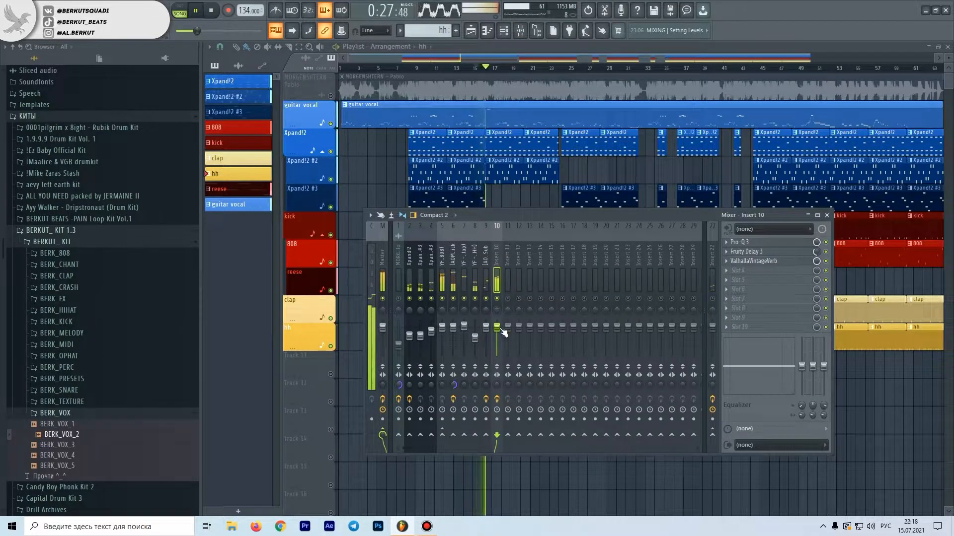
pyautogui.press('space')
# Inspect the Pro-Q 3, Fruity Delay 3 and ValhallaVintageVerb effects on Insert 10 and the Ozone maximizer on the Master mixer track.
pyautogui.click(749, 242)
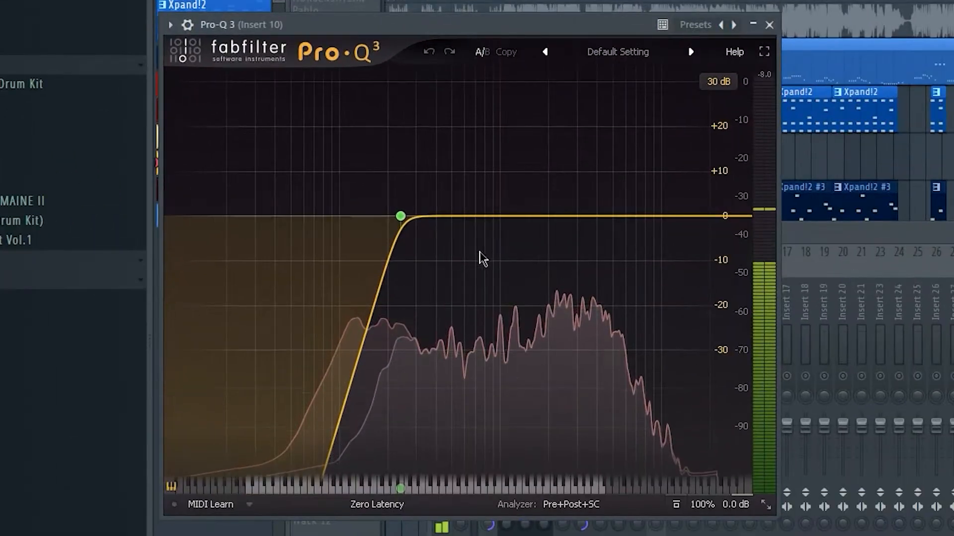
pyautogui.moveTo(343, 205)
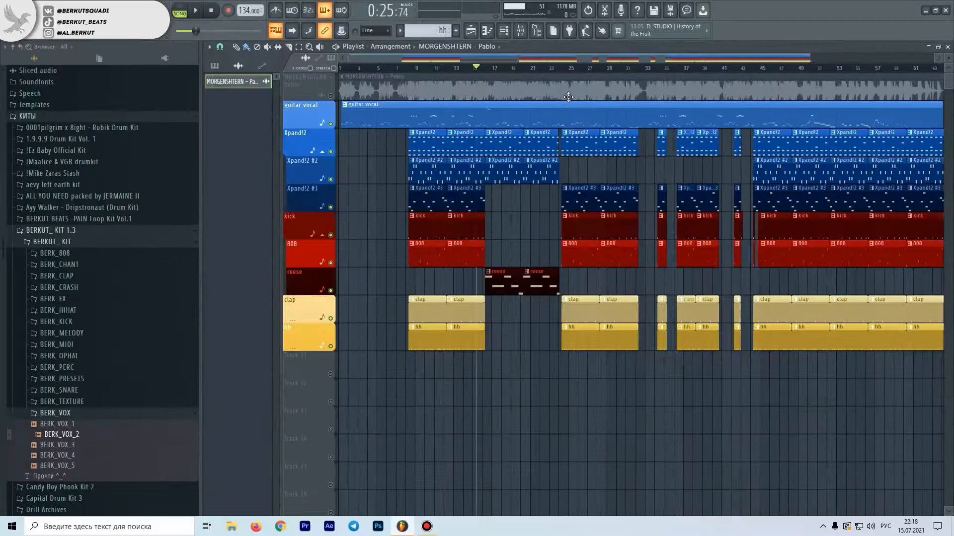
pyautogui.click(520, 30)
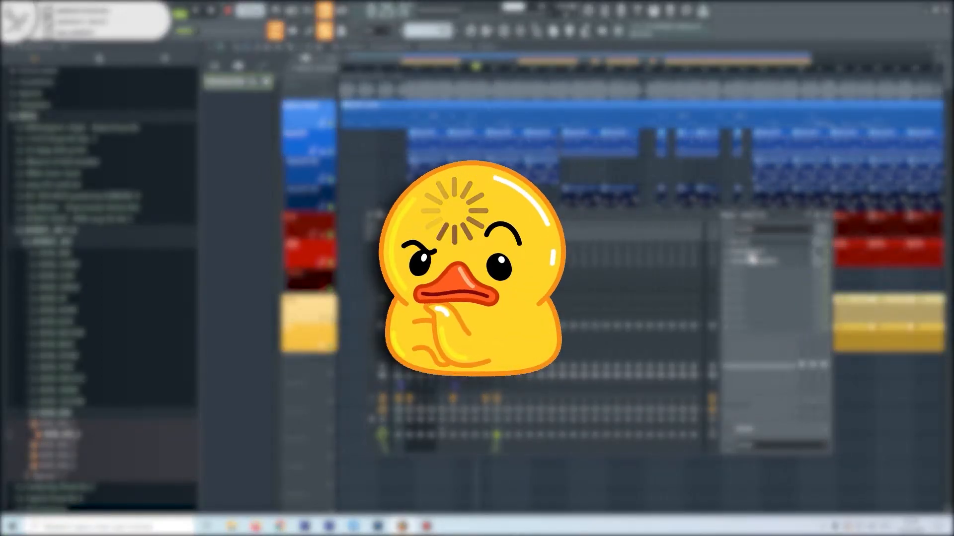
pyautogui.click(751, 253)
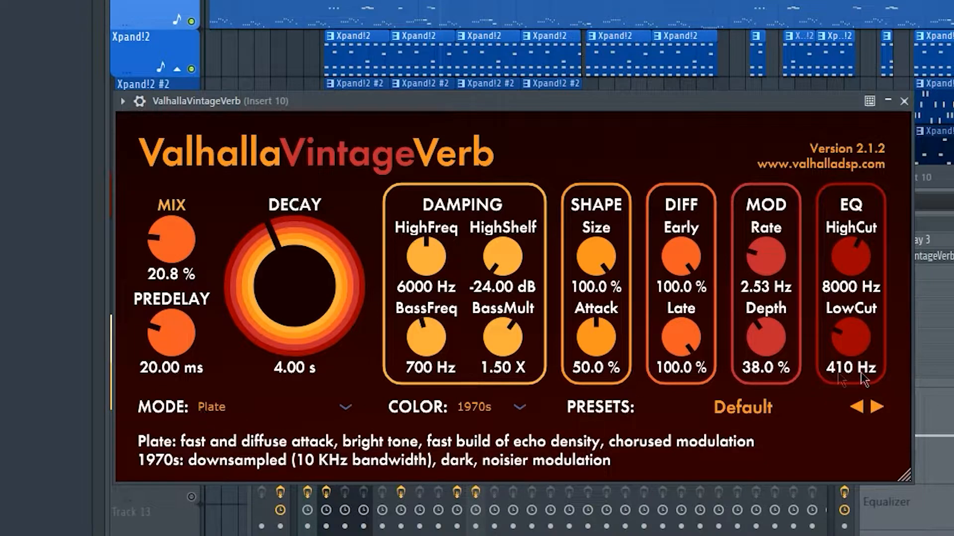
pyautogui.click(907, 105)
pyautogui.click(382, 320)
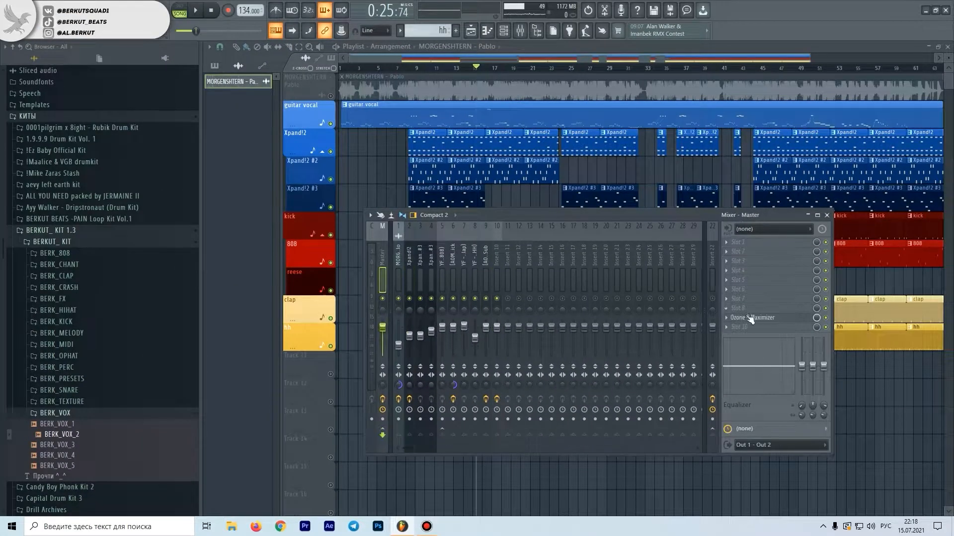
pyautogui.click(747, 320)
# Unmute the MORGENSHTERN - Pablo playlist track and play its mixer track together with the soloed Insert 10.
pyautogui.click(398, 275)
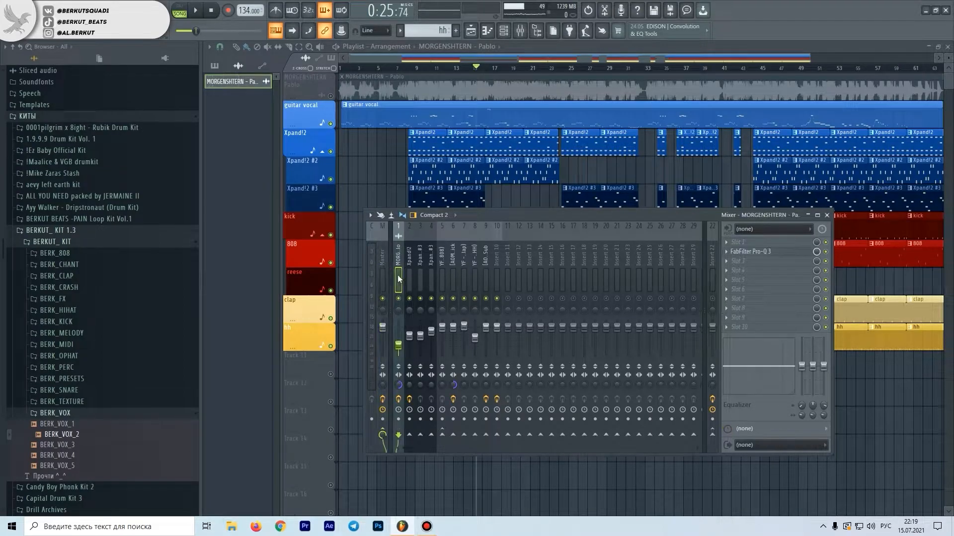
pyautogui.click(332, 99)
pyautogui.click(519, 31)
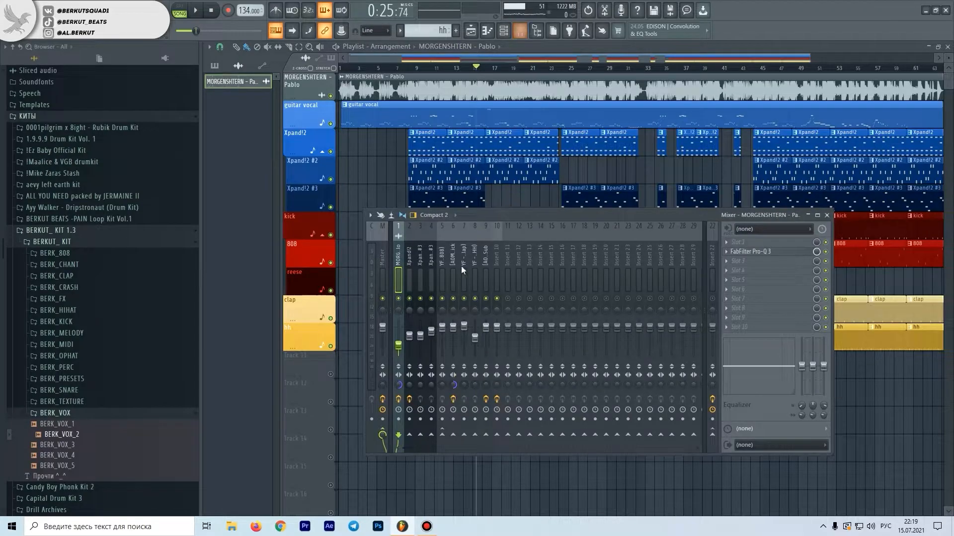
pyautogui.rightClick(496, 298)
pyautogui.press('space')
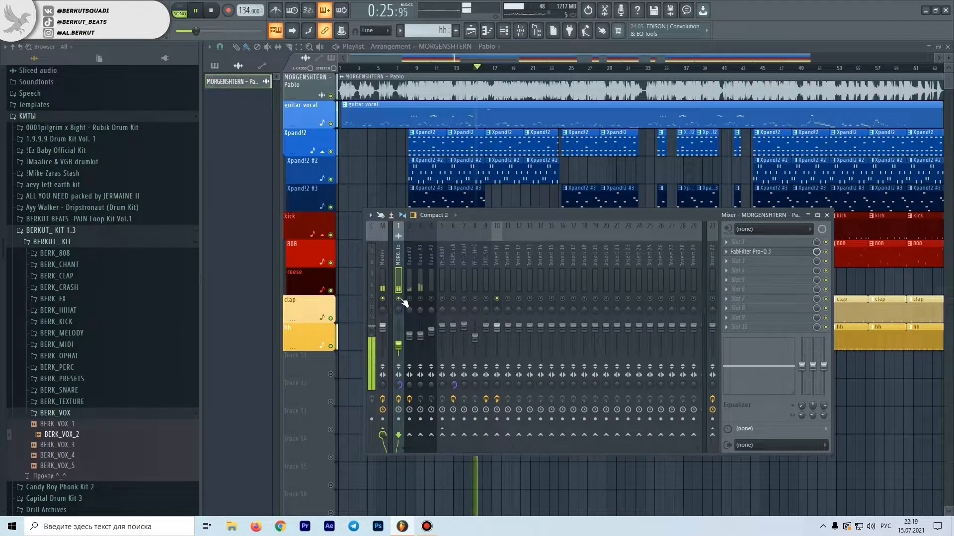
pyautogui.press('space')
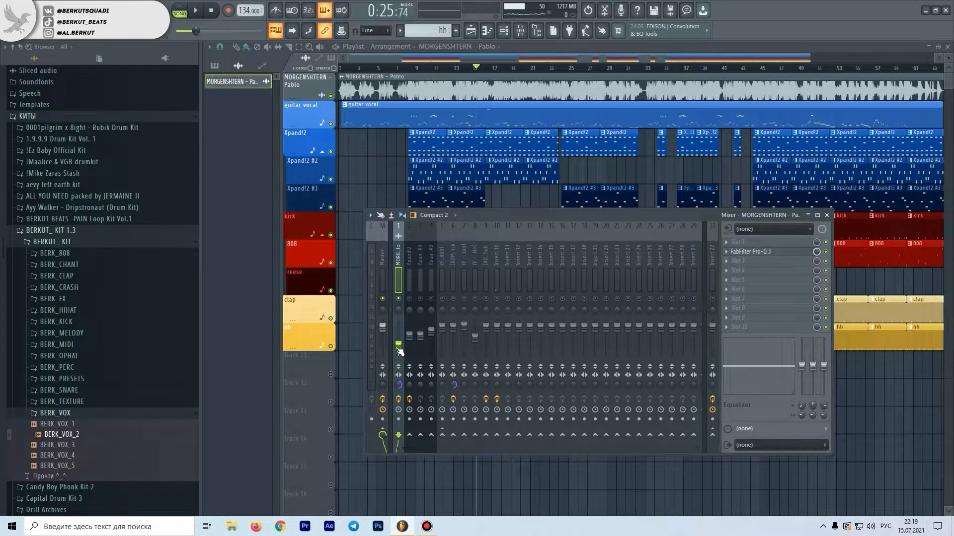
# Check FabFilter Pro-Q 3 on the MORGENSHTERN - Pablo mixer track, close it and switch Insert 10 back on.
pyautogui.click(769, 252)
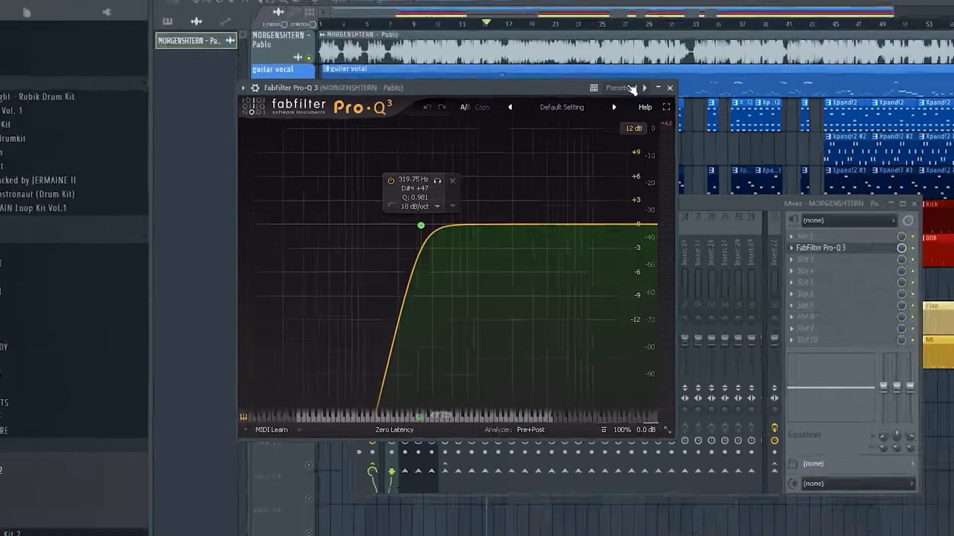
pyautogui.click(766, 16)
pyautogui.click(497, 299)
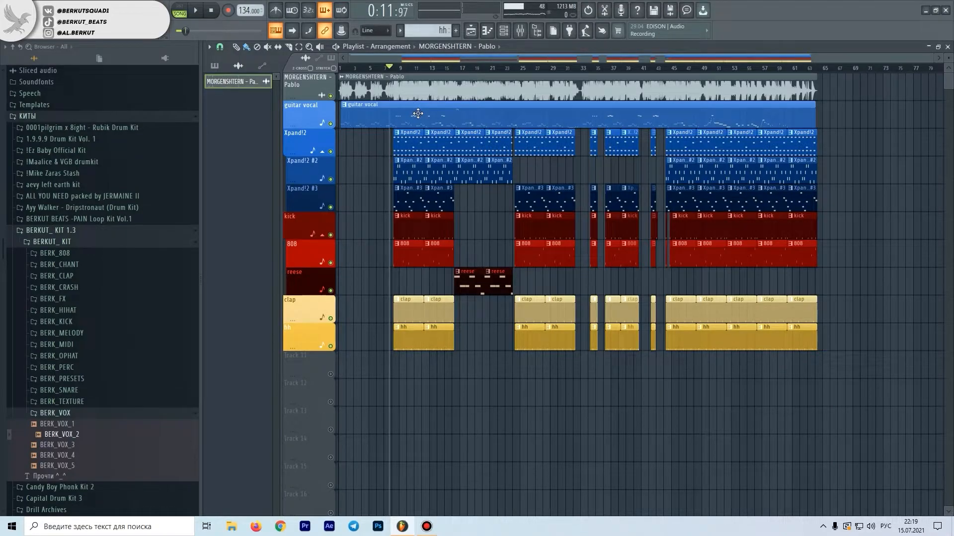
# Open the guitar vocal pattern in the piano roll, mark its high F#6 and G6 notes and play from around bar 9.
pyautogui.doubleClick(417, 114)
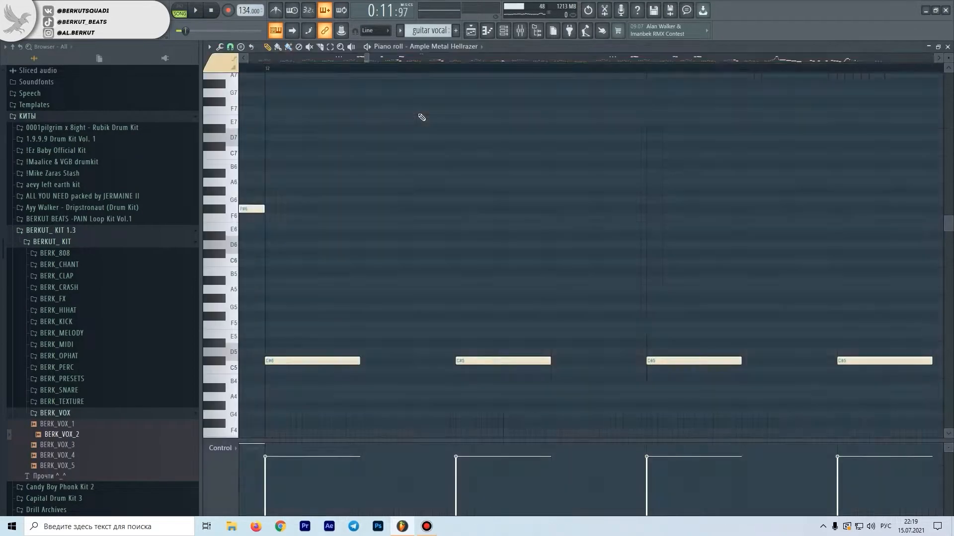
pyautogui.scroll(-3, 98, 141)
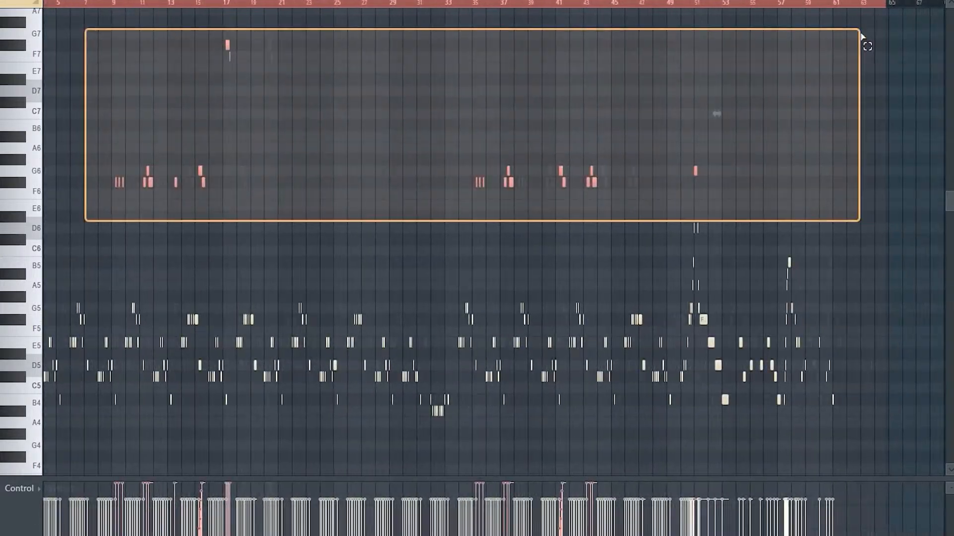
pyautogui.scroll(5, 116, 50)
pyautogui.keyDown('ctrl'); pyautogui.click(181, 94); pyautogui.keyUp('ctrl')
pyautogui.scroll(2, 181, 93)
pyautogui.moveTo(121, 211); pyautogui.dragTo(219, 166)
pyautogui.press('space')
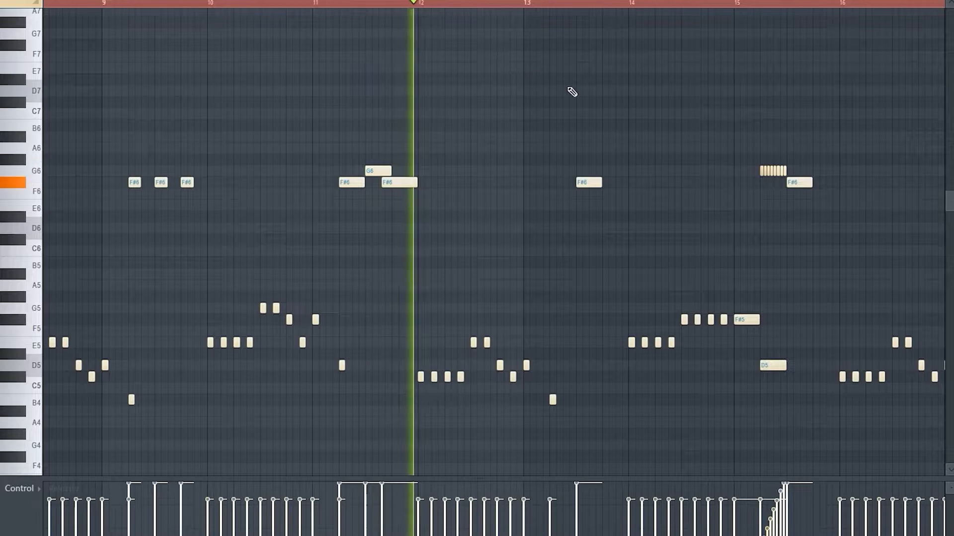
# Play the rapid G6 notes in bar 15 and delete the D5 note beneath them.
pyautogui.scroll(-5, 606, 80)
pyautogui.scroll(-4, 599, 85)
pyautogui.hscroll(4, 597, 80)
pyautogui.scroll(3, 589, 69)
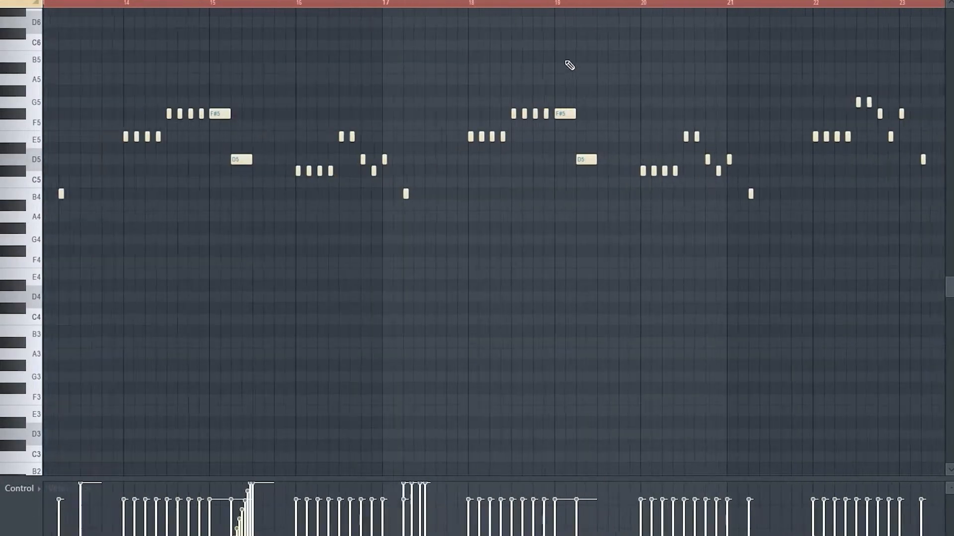
pyautogui.scroll(5, 347, 99)
pyautogui.scroll(5, 243, 157)
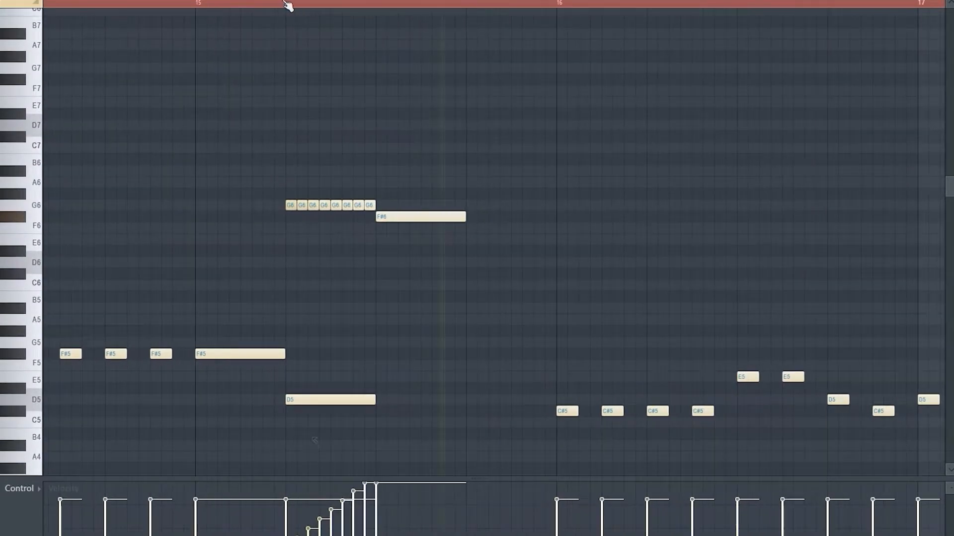
pyautogui.press('space')
pyautogui.press('space')
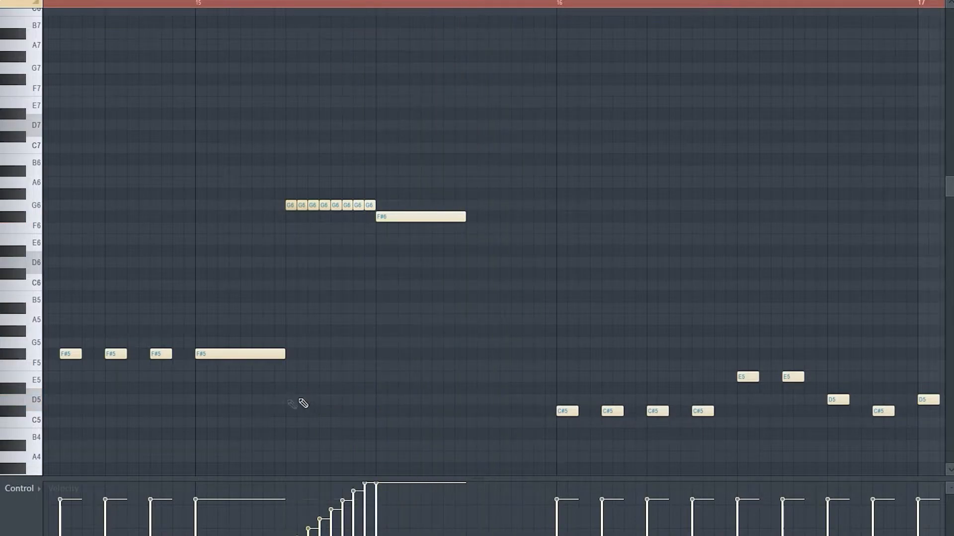
pyautogui.press('space')
# Try chopping an E6 note below the G6 run in bar 15 with the Chopper tool's Default pattern.
pyautogui.moveTo(287, 231); pyautogui.dragTo(410, 175)
pyautogui.keyDown('ctrl'); pyautogui.click(412, 182); pyautogui.keyUp('ctrl')
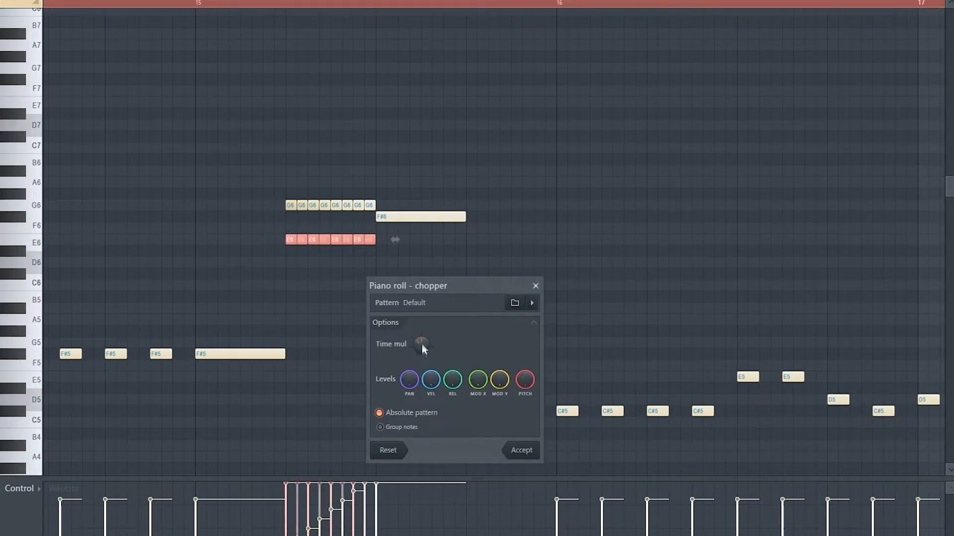
pyautogui.click(522, 451)
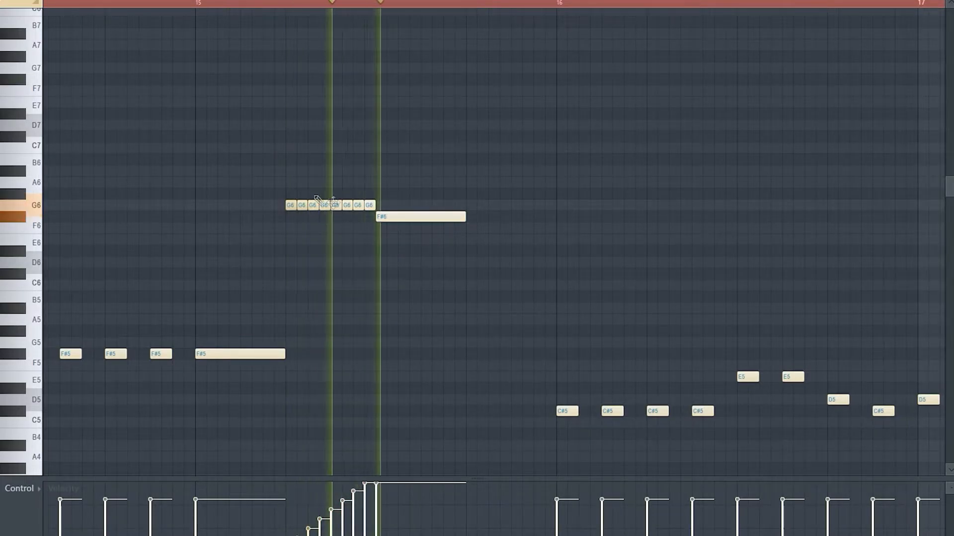
# Follow playback from bar 15 and examine the F#7 and F7 notes in bar 17.
pyautogui.scroll(-8, 331, 201)
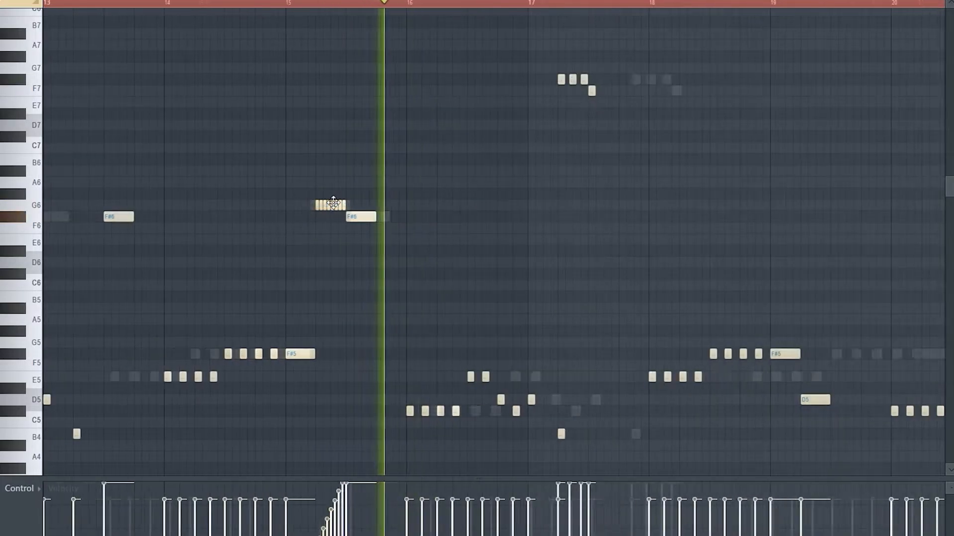
pyautogui.scroll(8, 416, 203)
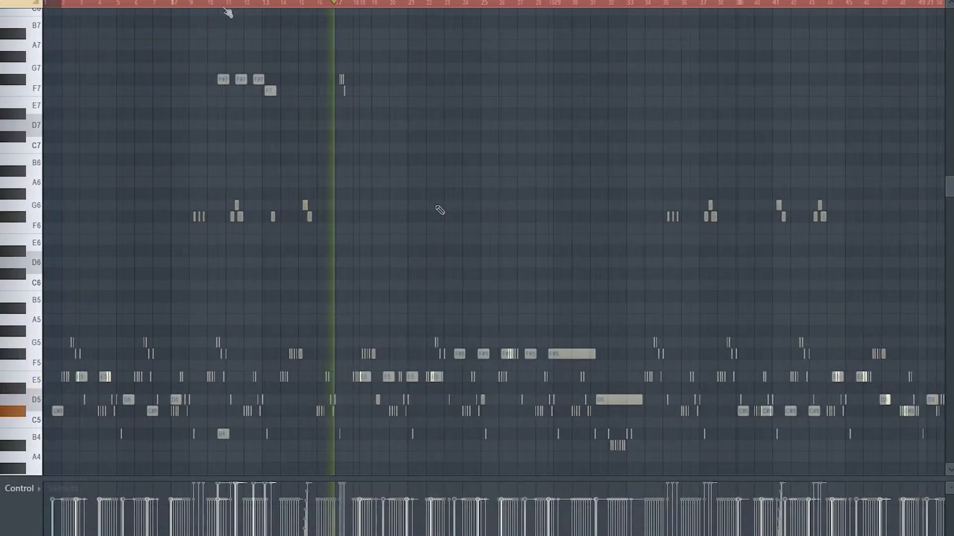
pyautogui.scroll(3, 203, 64)
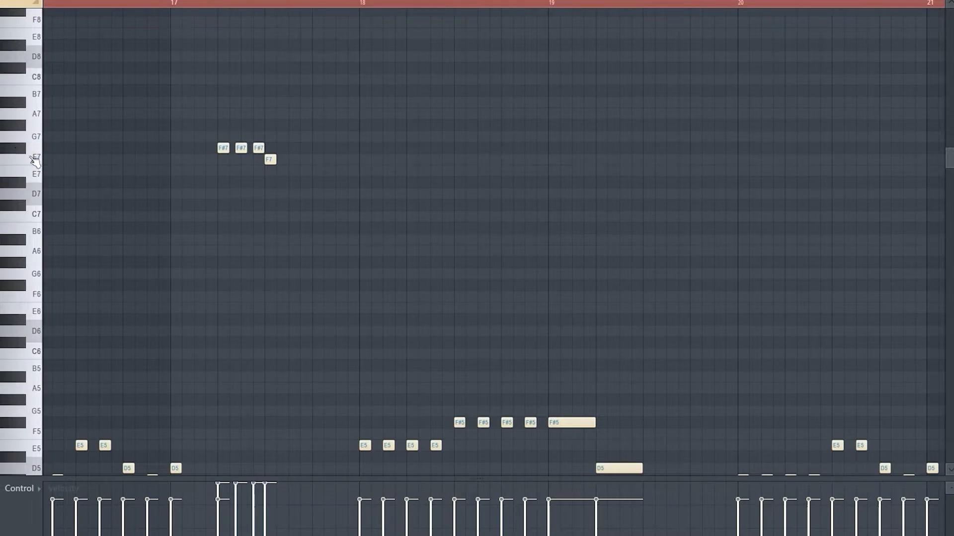
# Examine the rest of the guitar vocal pattern's notes, from the opening bars through the closing melody around bars 50 to 61.
pyautogui.scroll(-8, 162, 193)
pyautogui.scroll(-3, 227, 238)
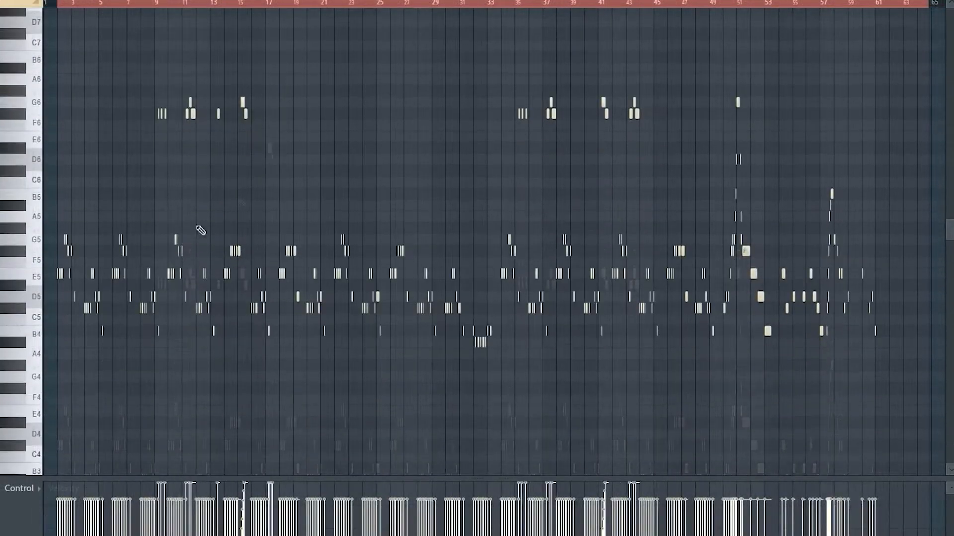
pyautogui.scroll(6, 59, 208)
pyautogui.scroll(-5, 176, 242)
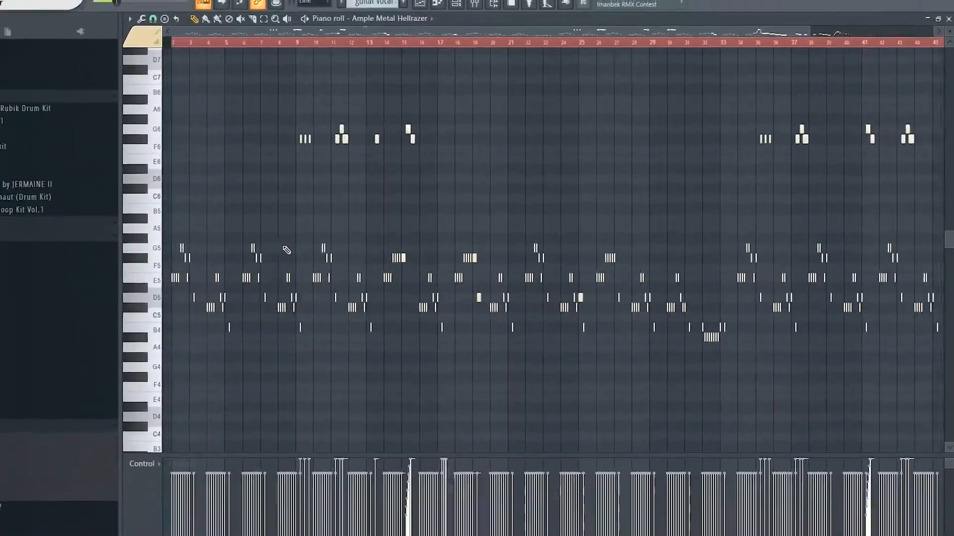
pyautogui.scroll(-2, 277, 250)
pyautogui.scroll(8, 897, 307)
pyautogui.scroll(-6, 823, 308)
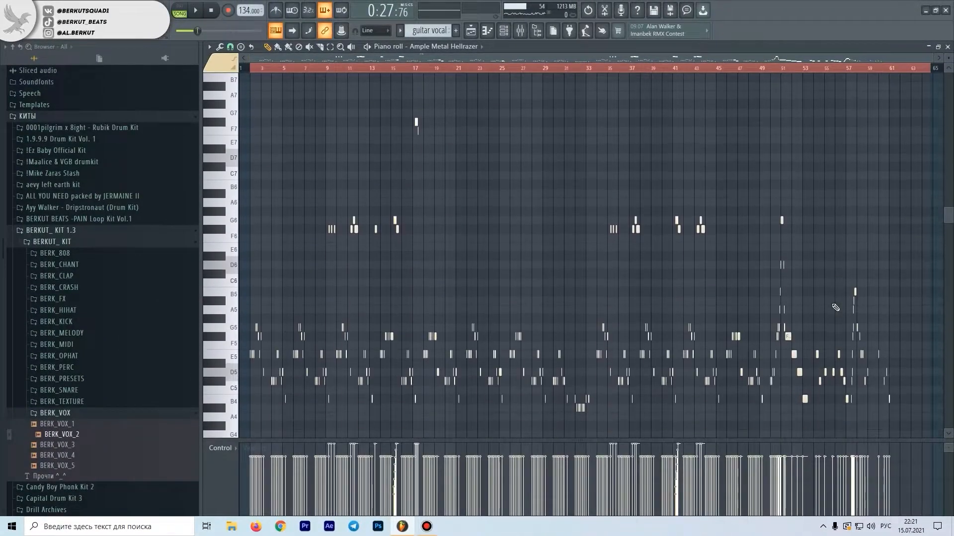
pyautogui.scroll(-2, 890, 347)
pyautogui.scroll(7, 892, 352)
pyautogui.scroll(-1, 429, 246)
pyautogui.scroll(-3, 587, 284)
pyautogui.scroll(-2, 592, 254)
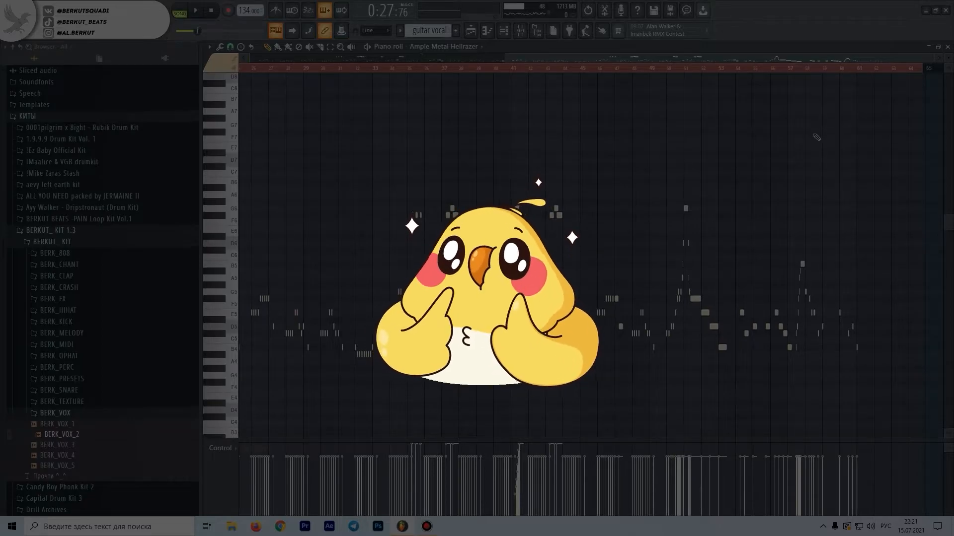